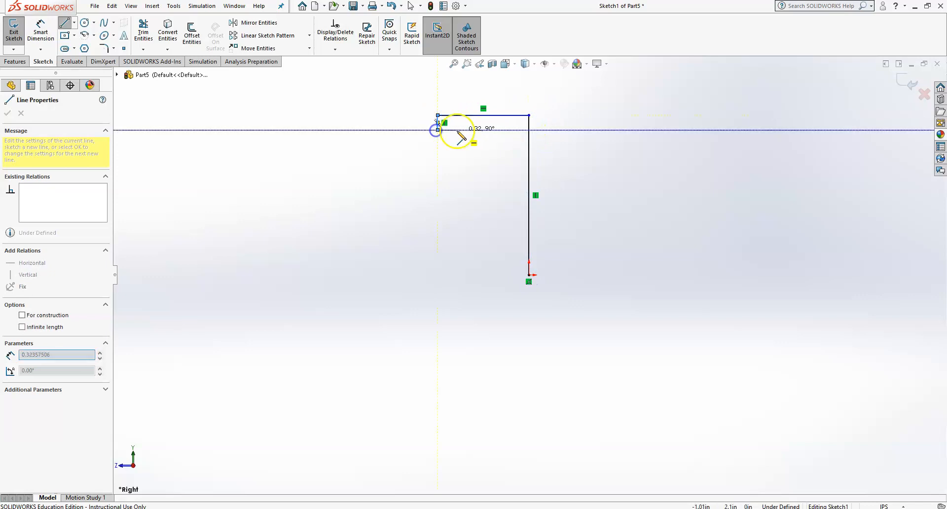
# - Finish the closed F-shaped profile with horizontal and vertical lines, adding the middle rib and a bottom edge about 0.37 in long ending at the origin
pyautogui.click(503, 130)
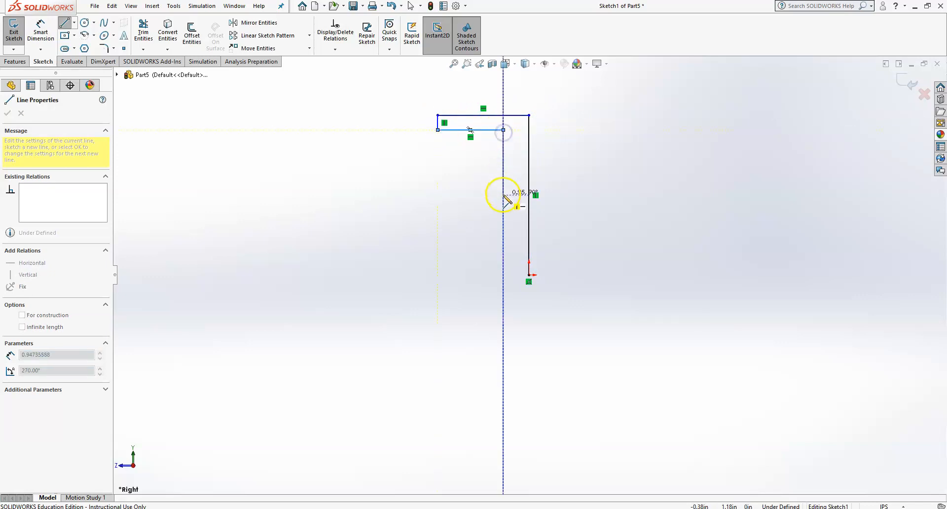
pyautogui.click(503, 201)
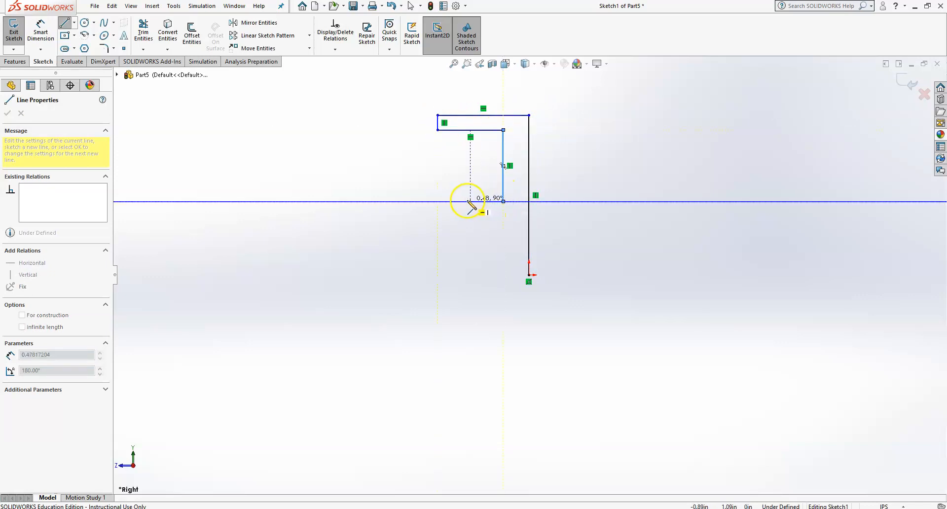
pyautogui.click(467, 215)
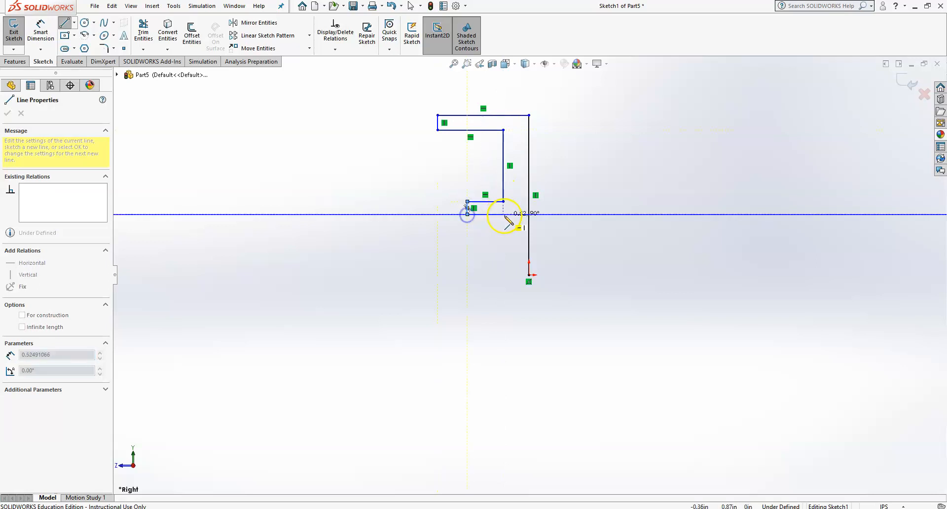
pyautogui.click(503, 214)
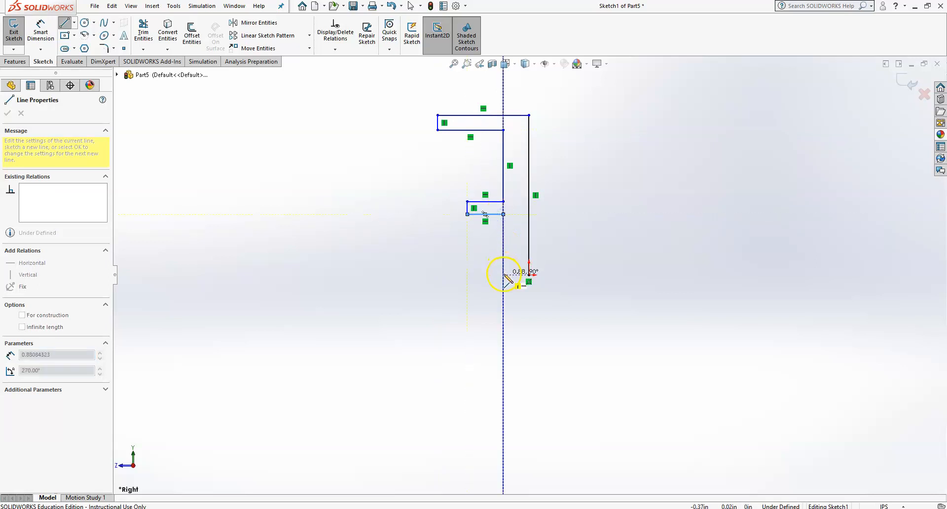
pyautogui.click(504, 274)
pyautogui.click(529, 275)
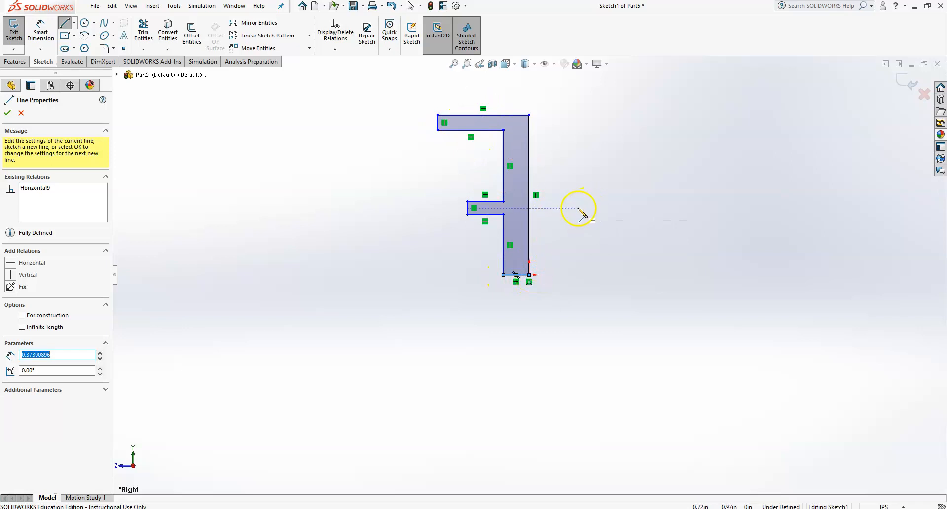
pyautogui.press('Escape')
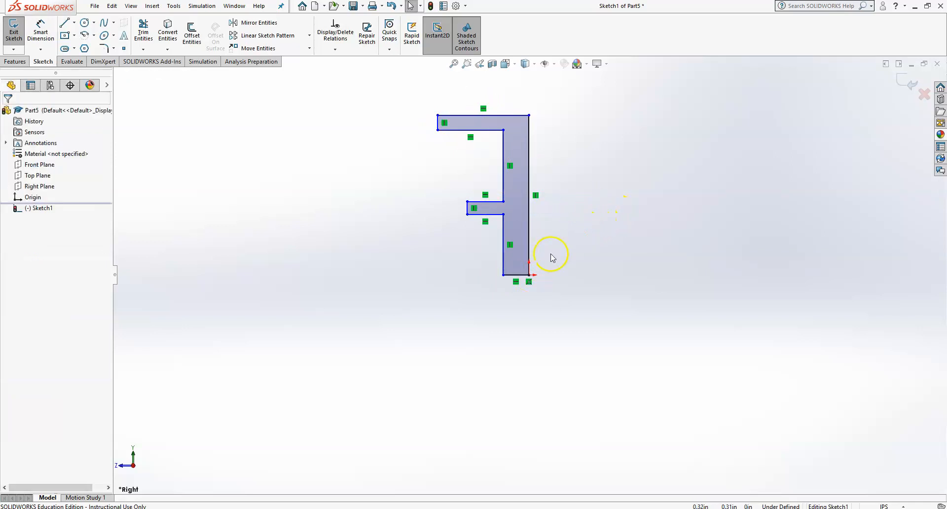
# - Consult the Exercise 5 drawing in Photos and, back in SOLIDWORKS, dimension the profile's outer vertical edge to 3 in and top edge to 1 in
pyautogui.hotkey('alt', 'Tab')
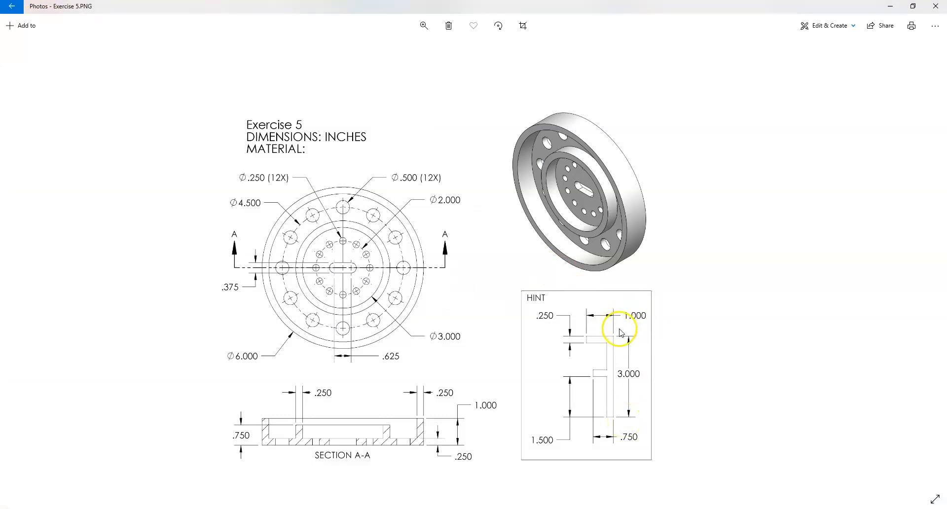
pyautogui.hotkey('alt', 'Tab')
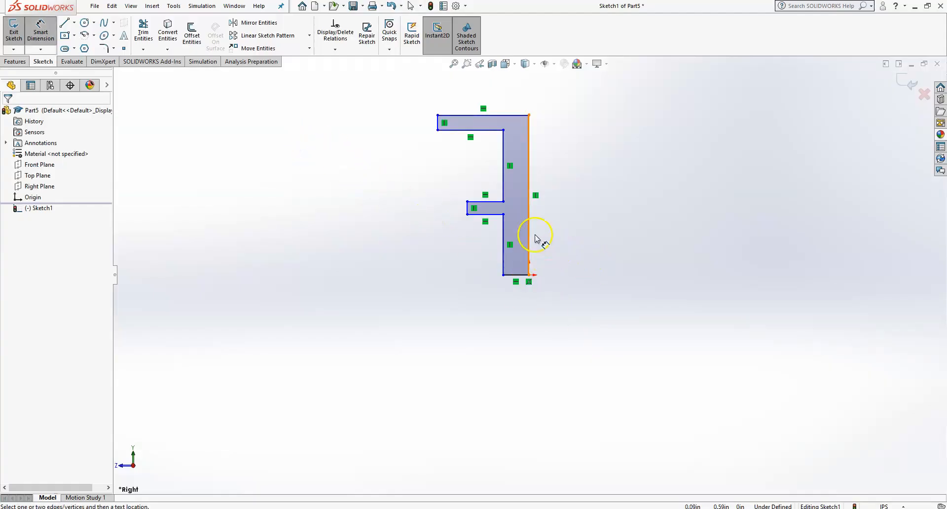
pyautogui.click(529, 235)
pyautogui.click(554, 237)
pyautogui.press('Return')
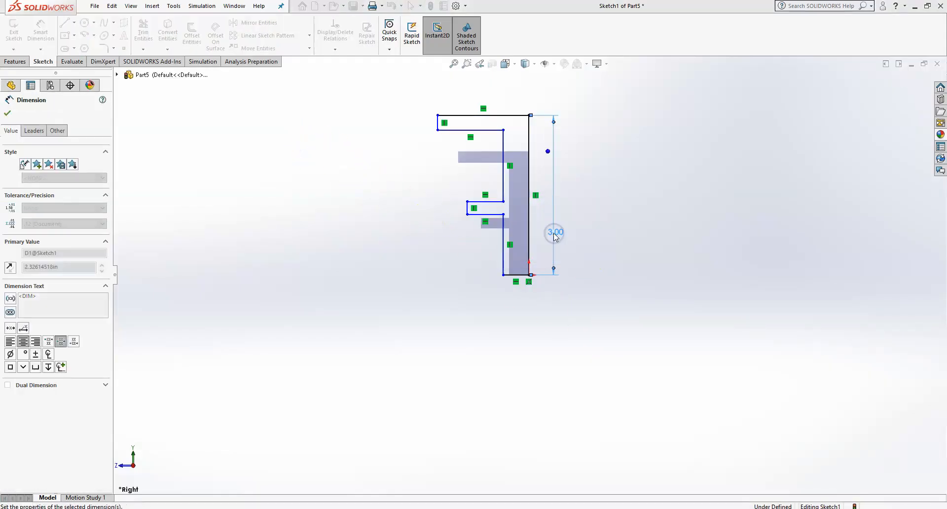
pyautogui.click(513, 116)
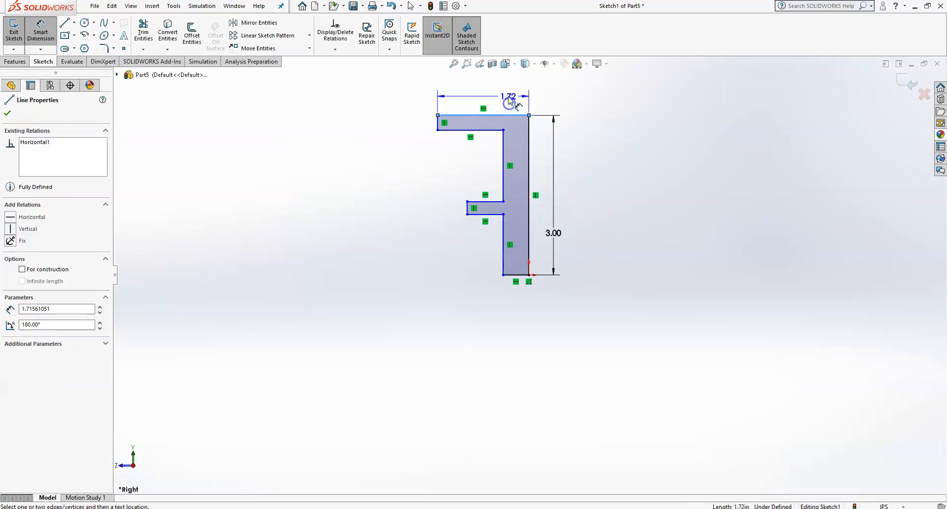
pyautogui.click(508, 97)
pyautogui.write('1')
pyautogui.press('Return')
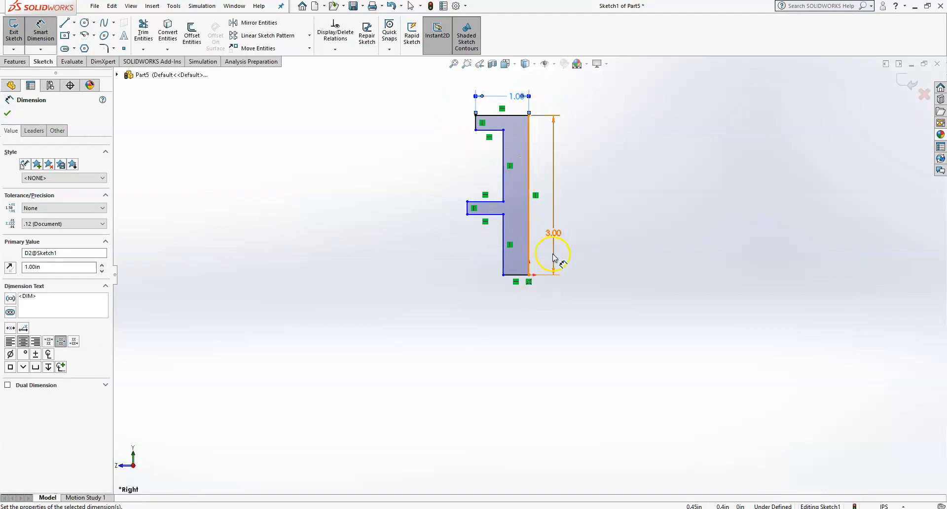
# - Check the hint drawing again and dimension the end edges of the upper flange and the middle rib to 0.25 in each
pyautogui.hotkey('alt', 'Tab')
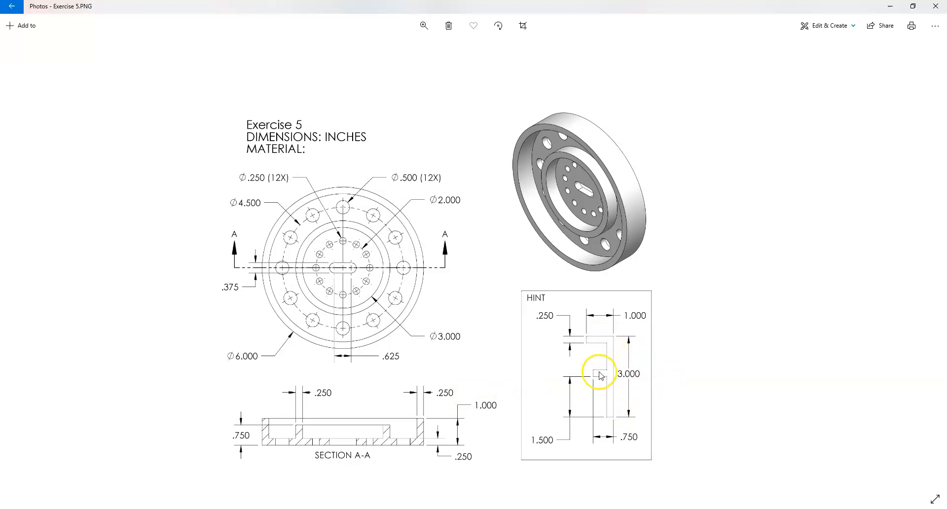
pyautogui.hotkey('alt', 'Tab')
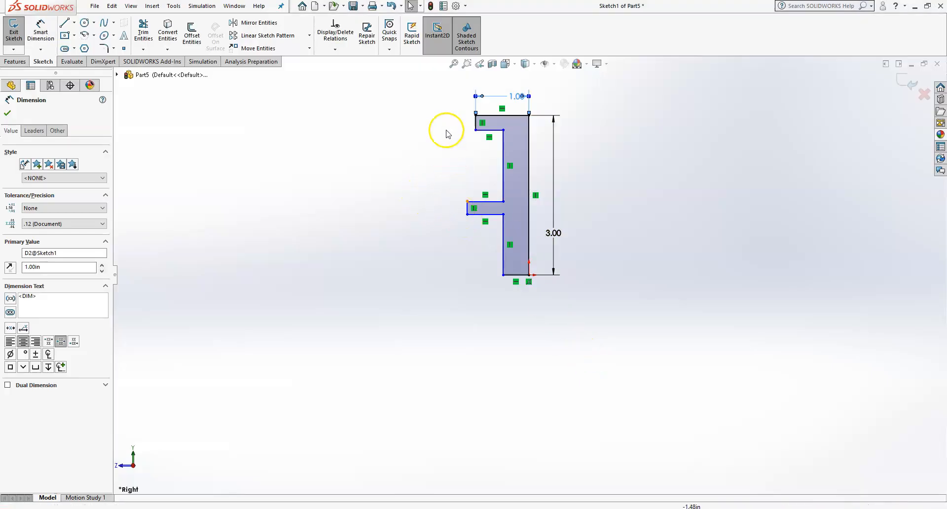
pyautogui.click(471, 123)
pyautogui.click(477, 123)
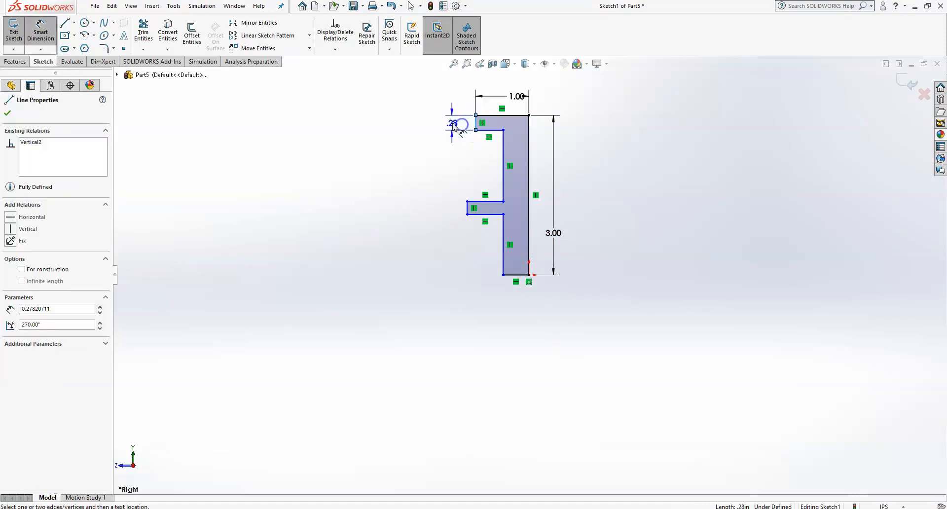
pyautogui.click(452, 124)
pyautogui.press('Return')
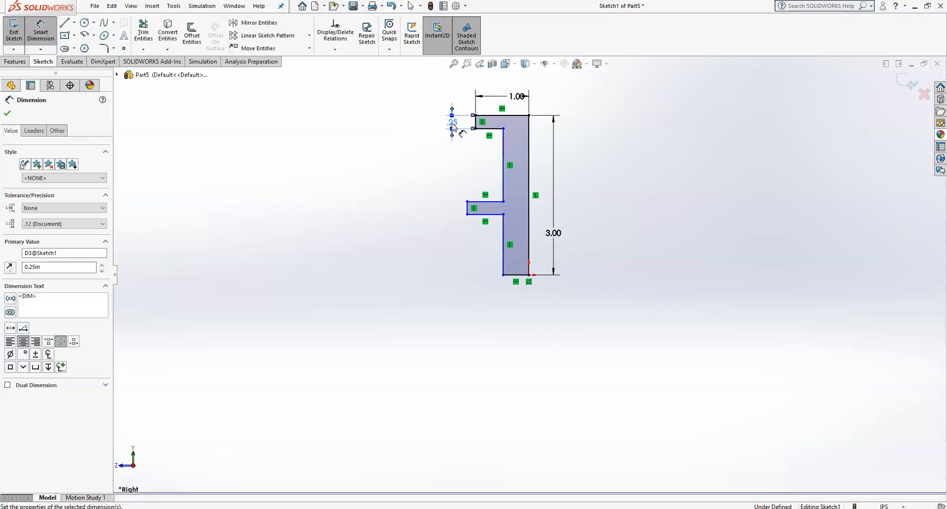
pyautogui.click(467, 208)
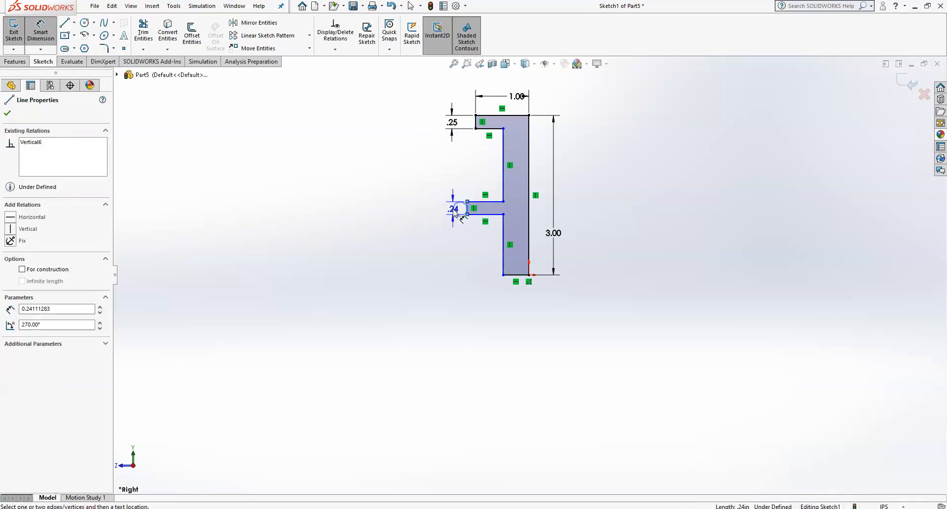
pyautogui.click(453, 211)
pyautogui.press('Return')
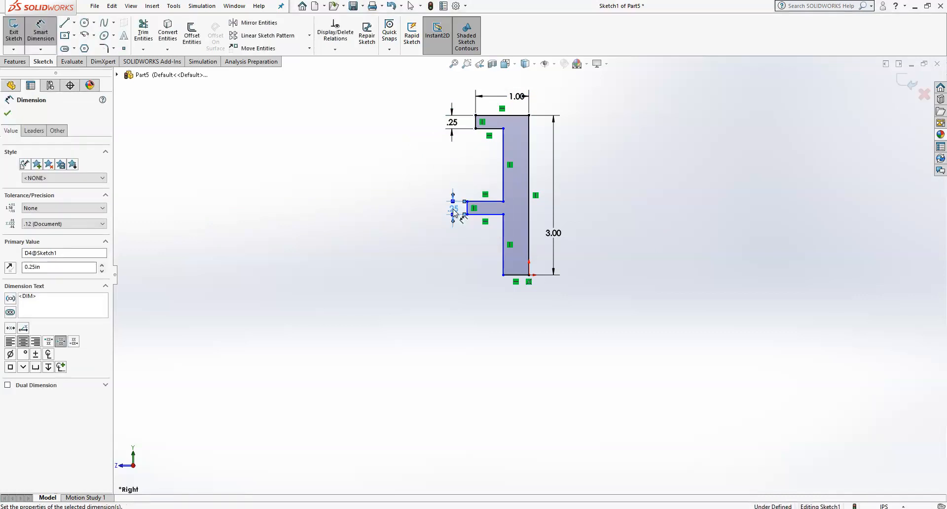
# - Dimension the short bottom edge of the profile to 0.25 in
pyautogui.click(518, 280)
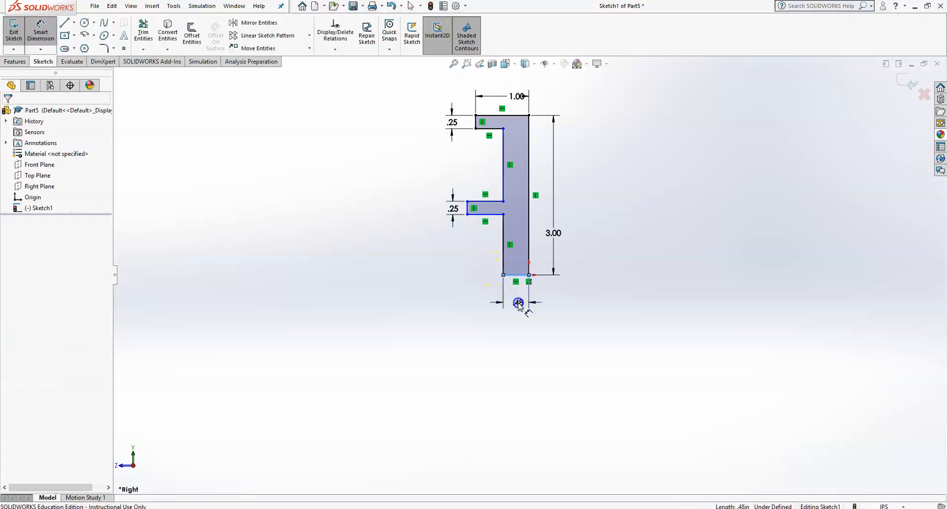
pyautogui.click(518, 302)
pyautogui.press('Return')
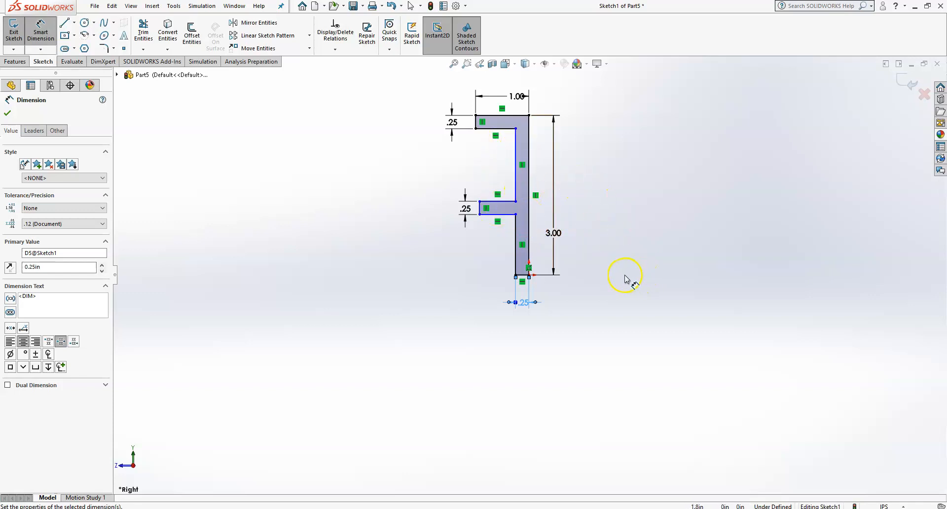
# - Check the hint drawing and dimension the horizontal distance from the middle rib's end edge to the origin as 0.75 in
pyautogui.hotkey('alt', 'Tab')
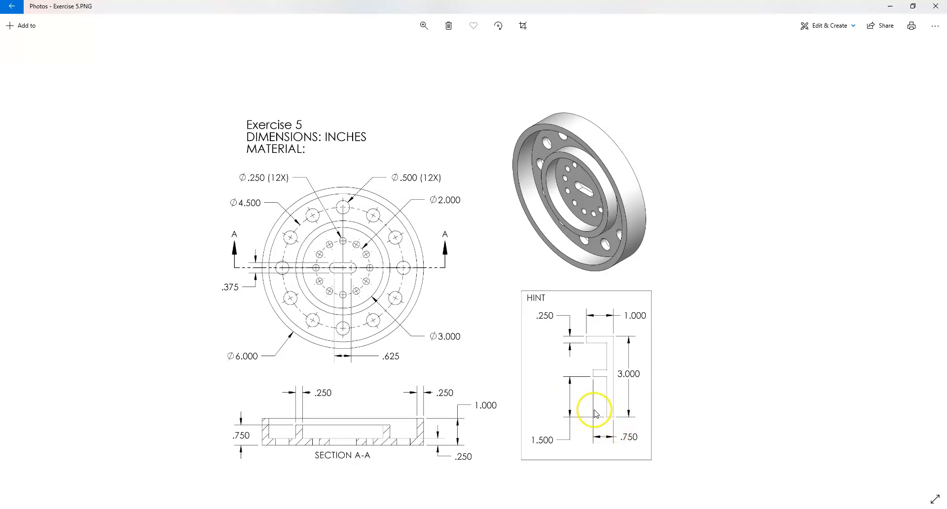
pyautogui.hotkey('alt', 'Tab')
pyautogui.click(481, 210)
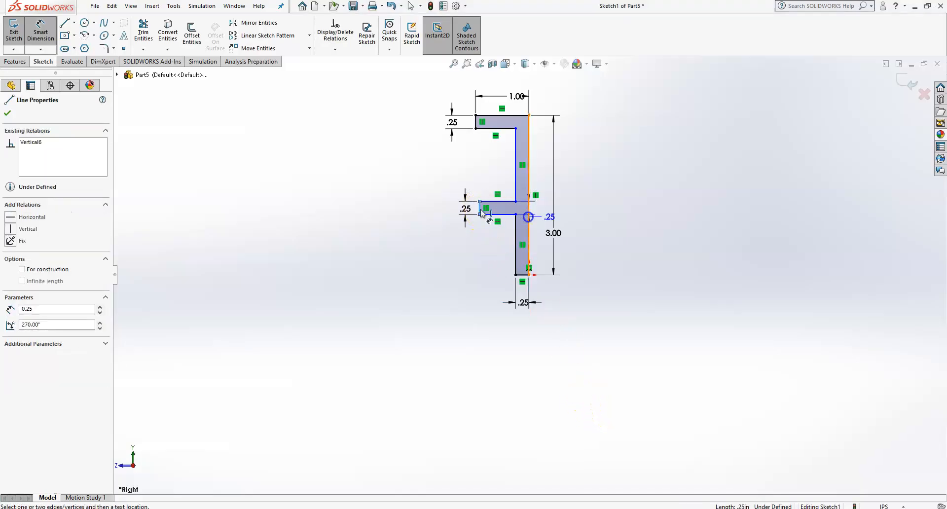
pyautogui.click(529, 275)
pyautogui.click(514, 346)
pyautogui.write('.75')
pyautogui.press('Return')
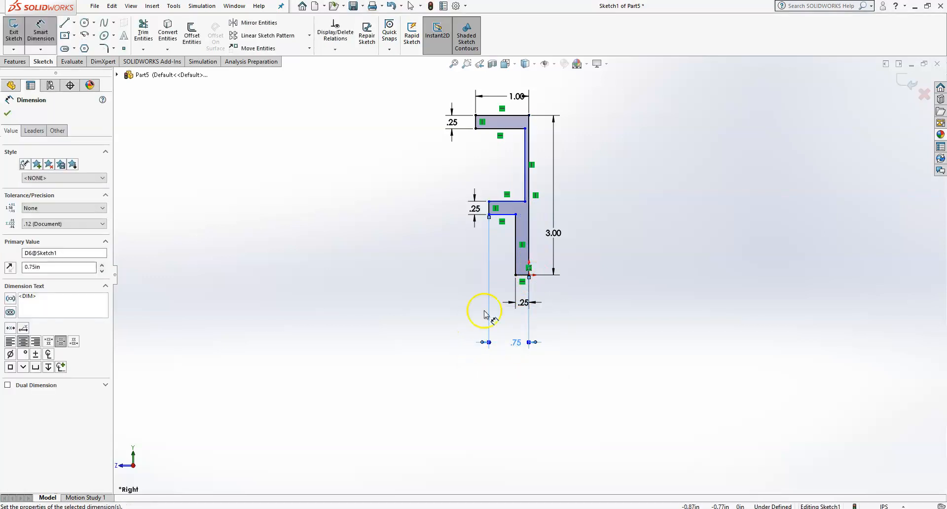
# - Dimension the height from the profile's bottom edge to the middle rib's upper edge as 1.5 in and leave the dimension command
pyautogui.click(508, 201)
pyautogui.click(525, 276)
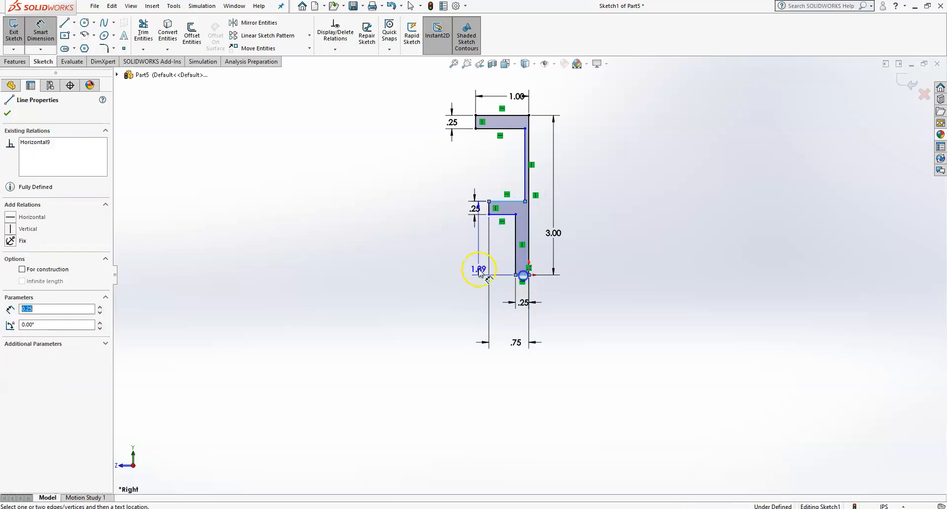
pyautogui.click(435, 255)
pyautogui.write('1.5')
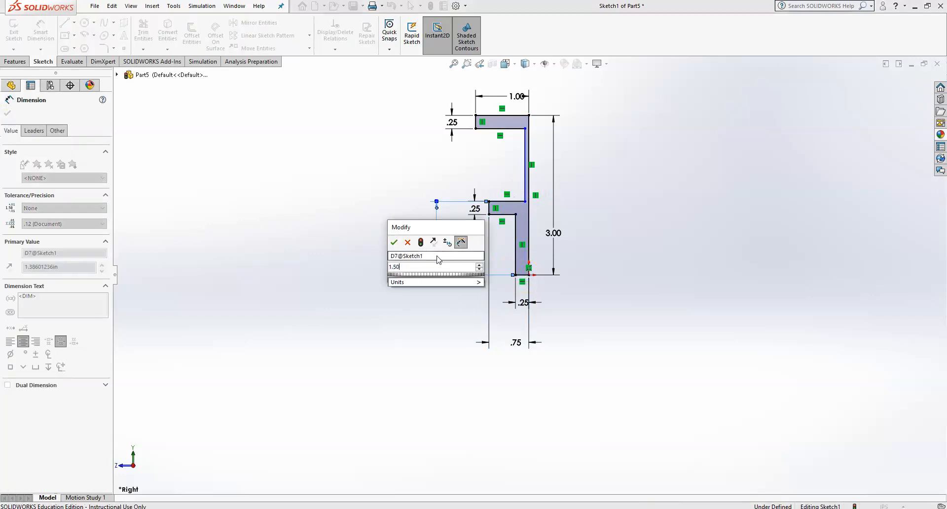
pyautogui.press('Return')
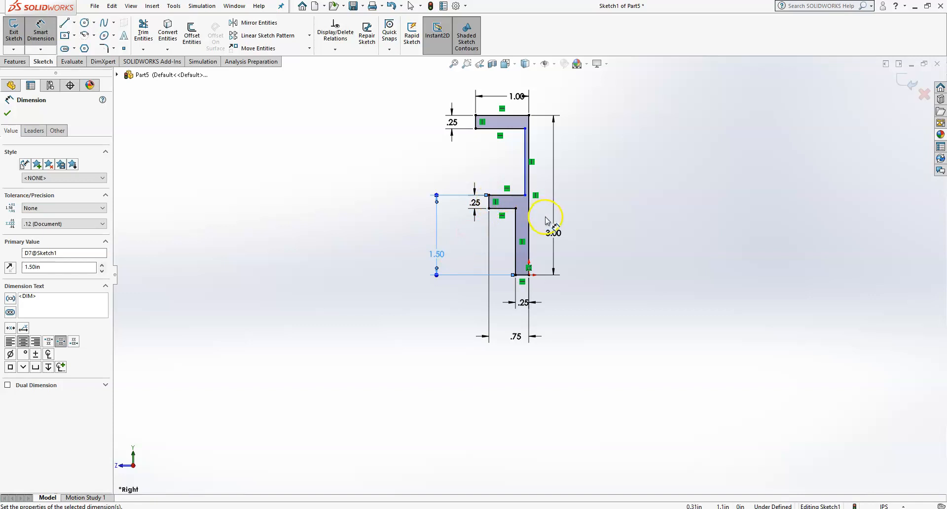
pyautogui.press('Escape')
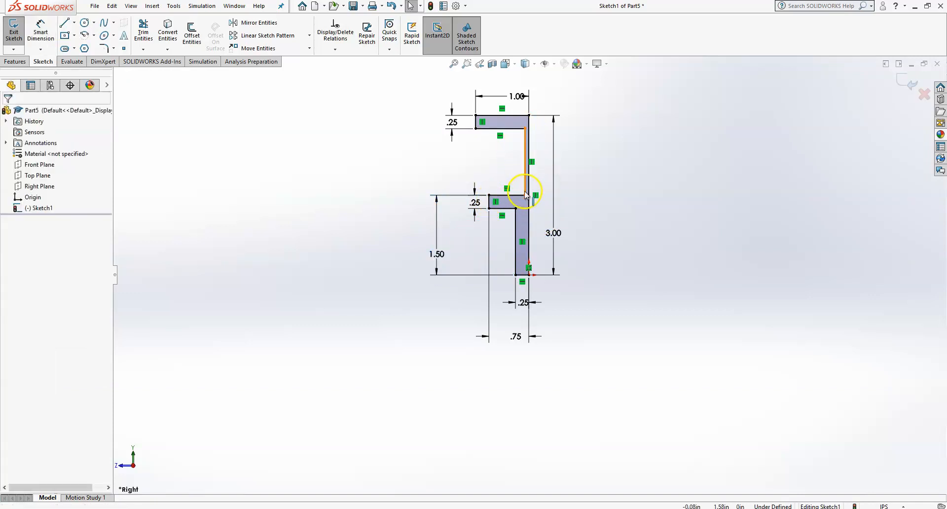
# - Add a Collinear relation between the inner vertical lines above and below the middle rib
pyautogui.click(525, 190)
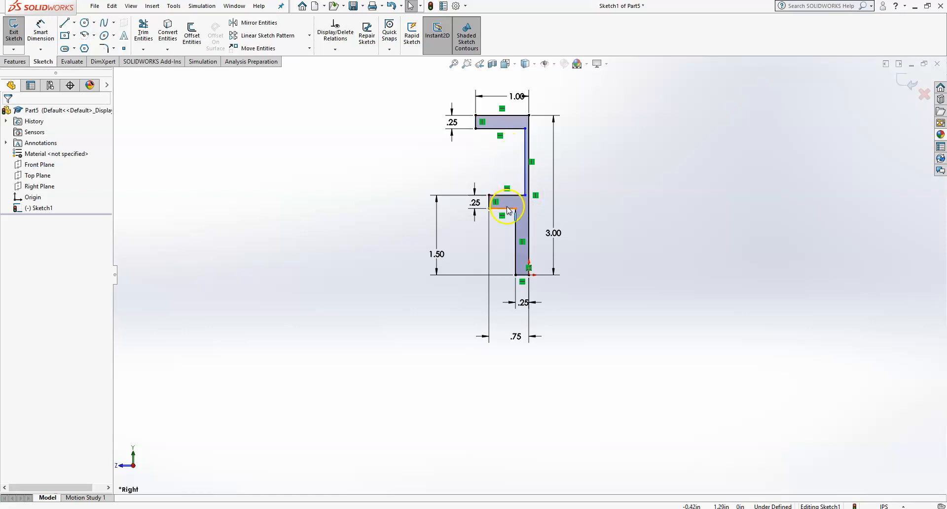
pyautogui.click(525, 183)
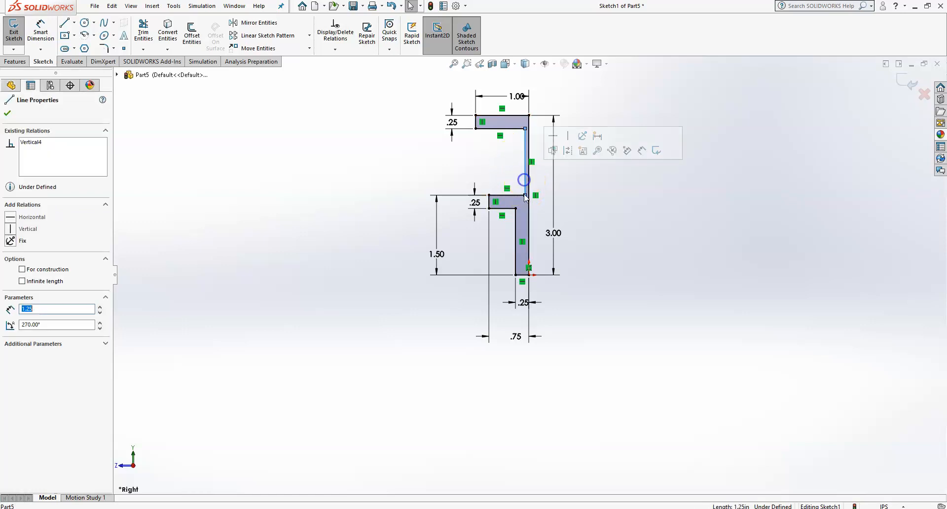
pyautogui.keyDown('ctrl'); pyautogui.click(516, 238); pyautogui.keyUp('ctrl')
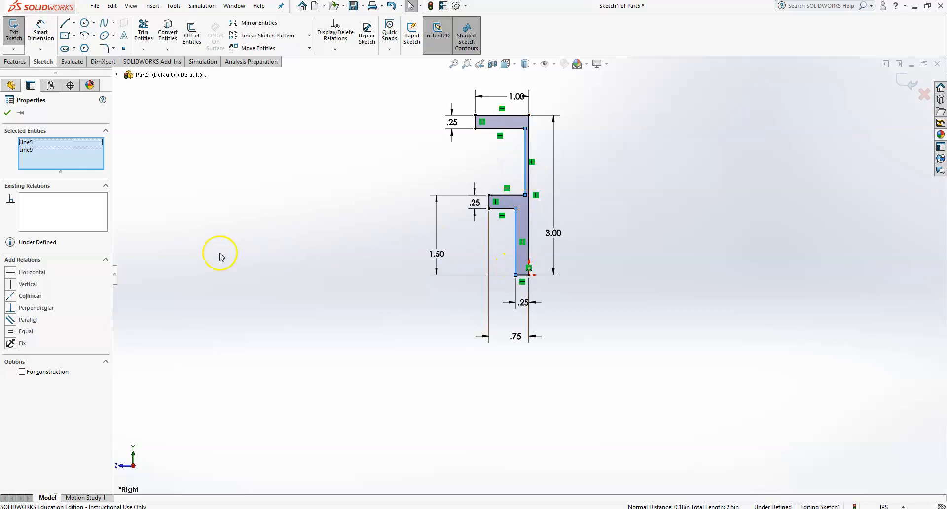
pyautogui.click(16, 297)
pyautogui.click(318, 191)
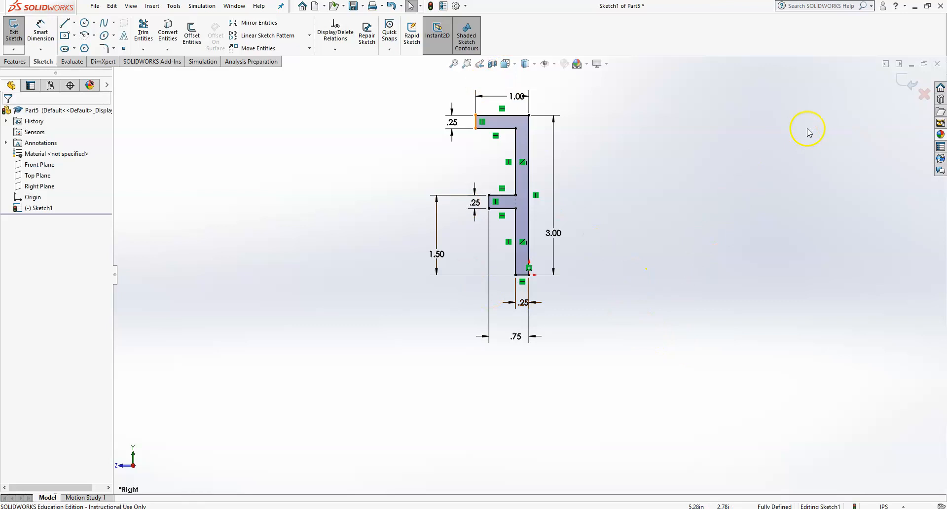
# - Revolve the F-shaped profile 360° about its short bottom edge
pyautogui.click(899, 82)
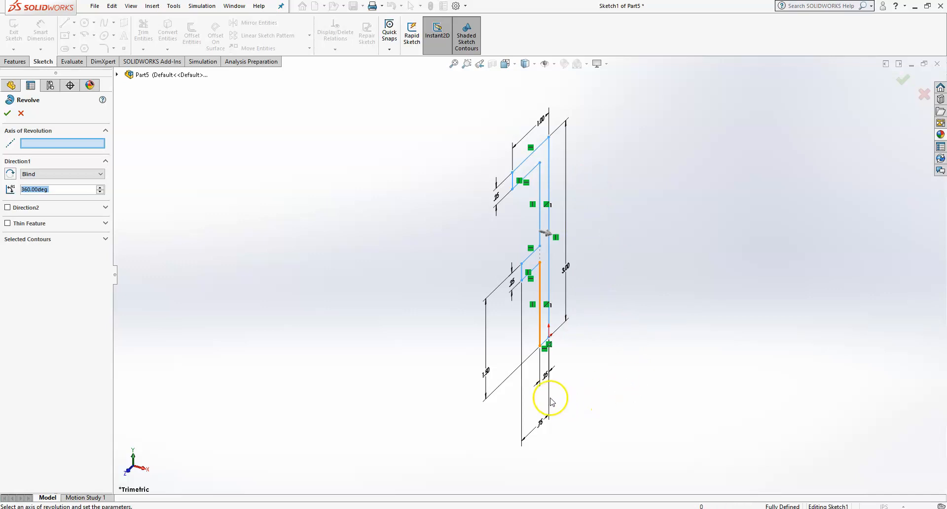
pyautogui.scroll(-2, 551, 400)
pyautogui.scroll(2, 544, 363)
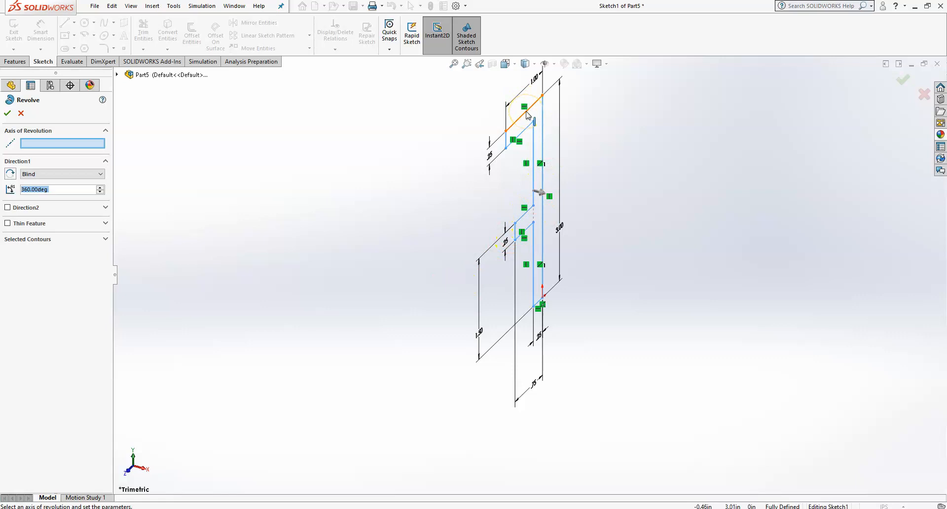
pyautogui.click(541, 144)
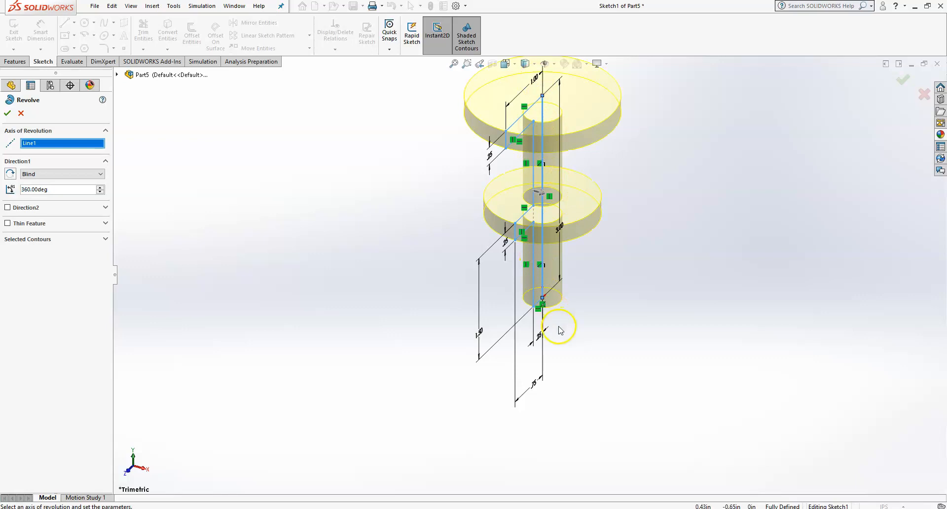
pyautogui.click(538, 305)
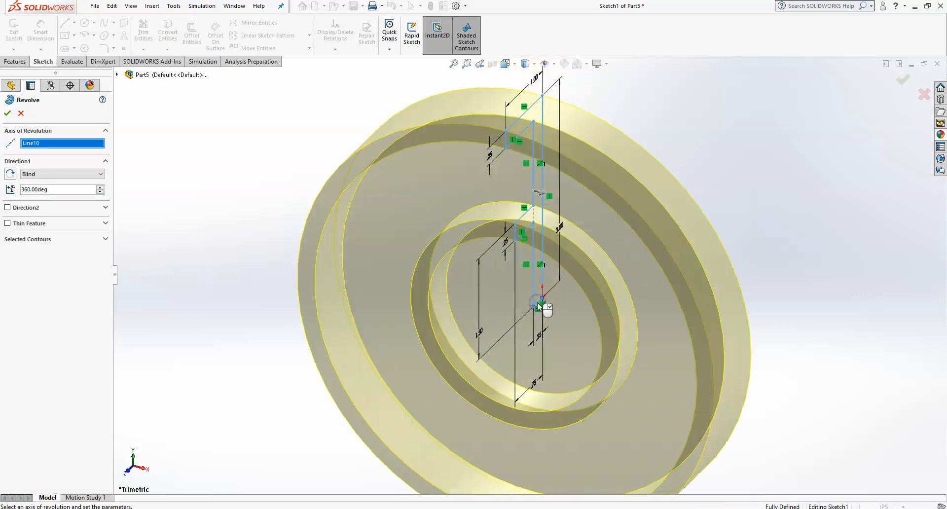
pyautogui.moveTo(820, 143); pyautogui.dragTo(789, 94, button='middle')
pyautogui.scroll(1, 561, 184)
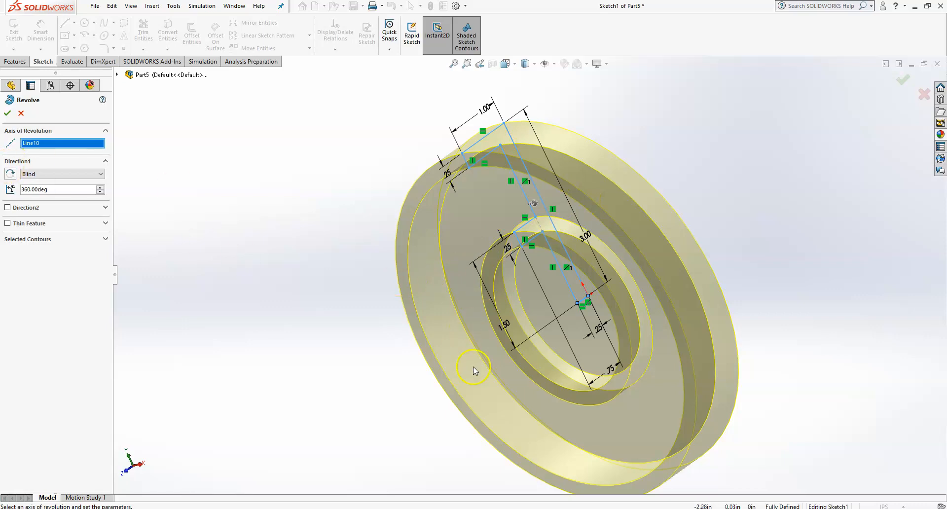
pyautogui.click(7, 113)
pyautogui.moveTo(321, 258); pyautogui.dragTo(362, 287, button='middle')
# - Start an extruded-cut sketch on the recessed ring face and draw a horizontal centerline from the origin to the outer rim
pyautogui.hotkey('alt', 'Tab')
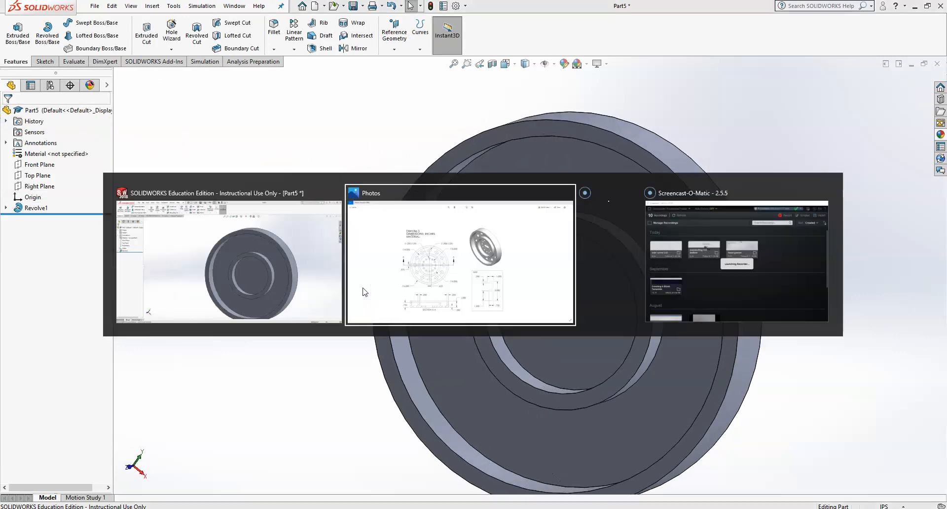
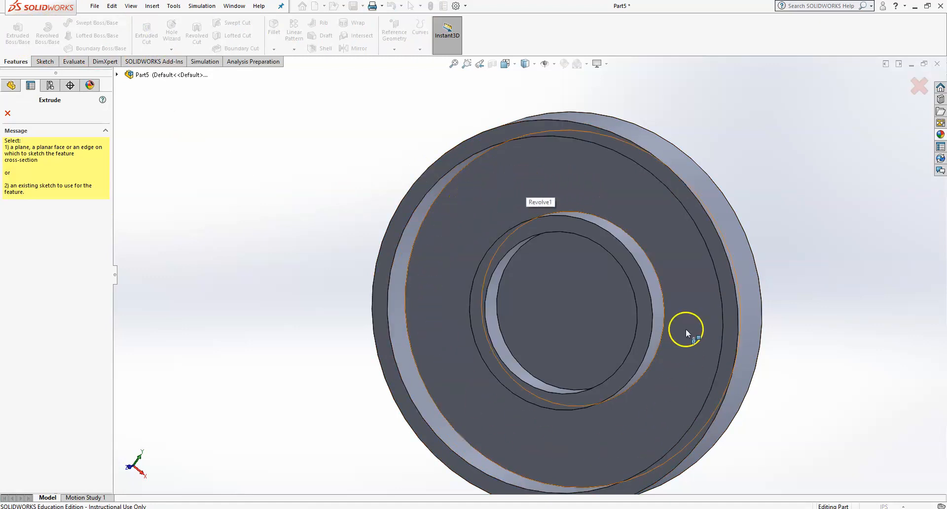
pyautogui.click(464, 217)
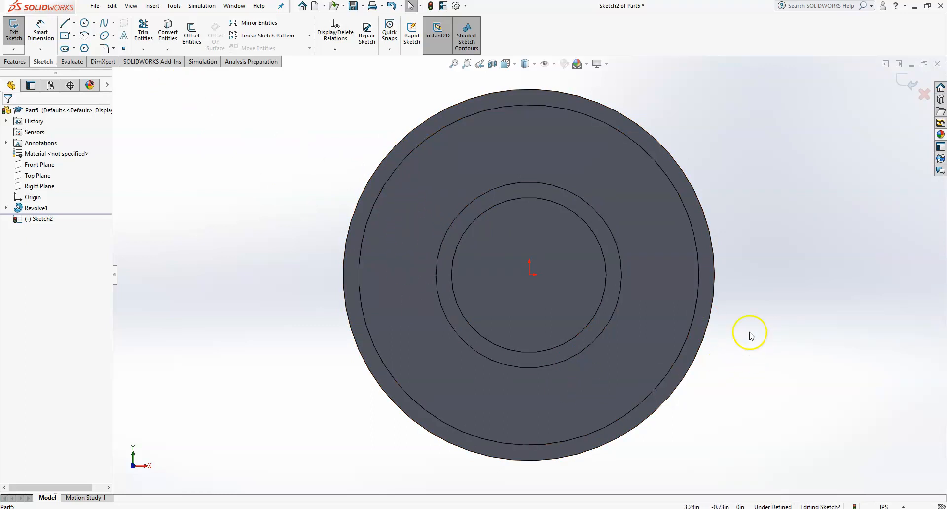
pyautogui.click(74, 22)
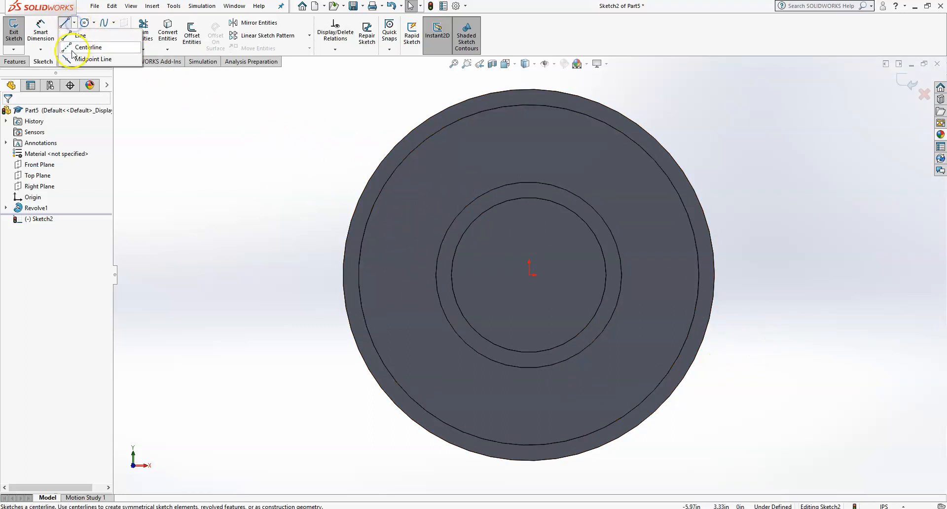
pyautogui.click(81, 40)
pyautogui.click(530, 275)
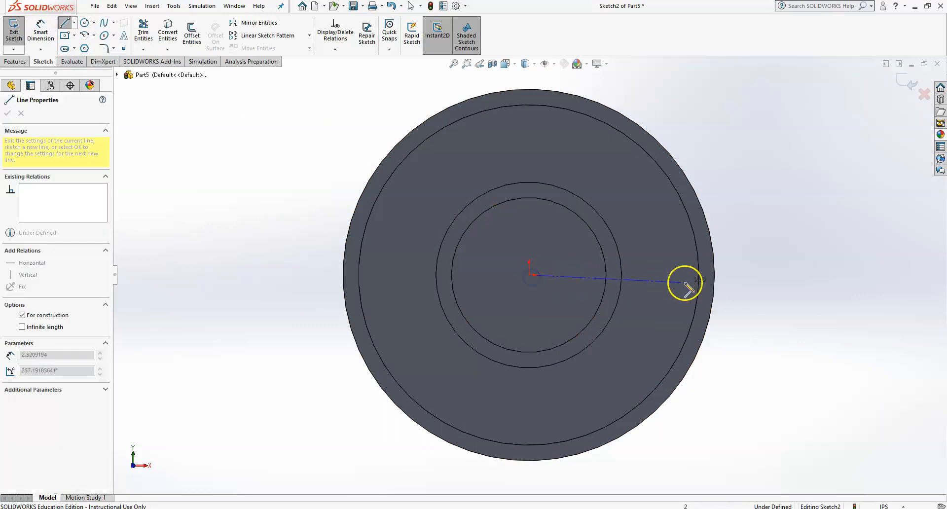
pyautogui.click(717, 275)
pyautogui.press('Escape')
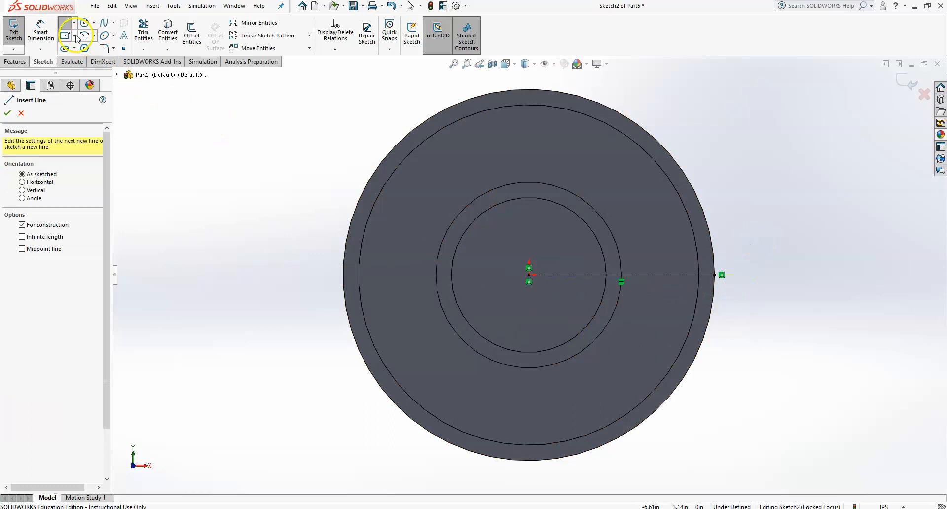
# - Draw a circle of about 2.18 in radius centred on the origin and make it construction geometry
pyautogui.click(84, 23)
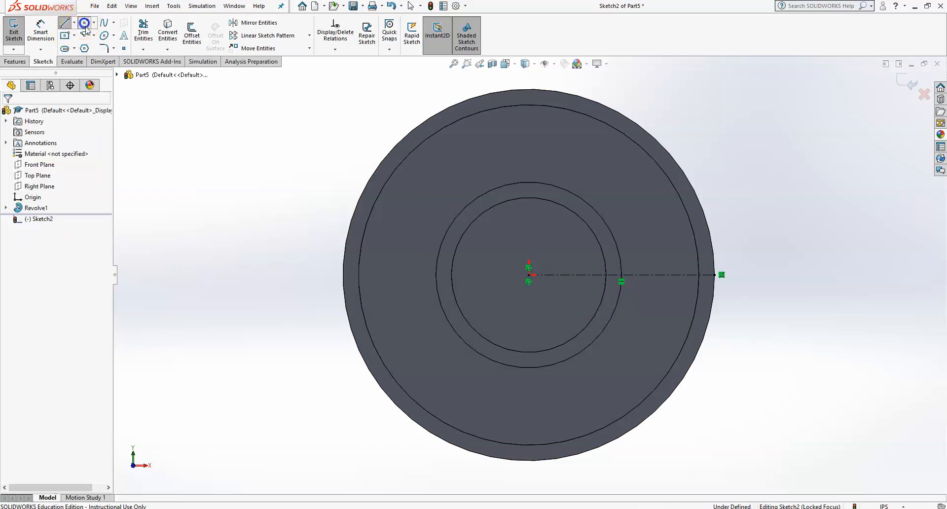
pyautogui.click(532, 280)
pyautogui.click(613, 380)
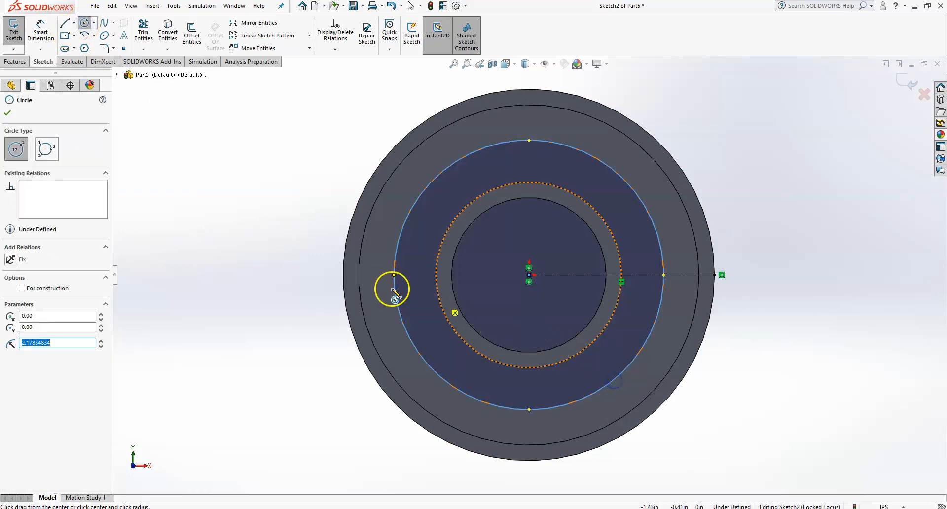
pyautogui.click(22, 288)
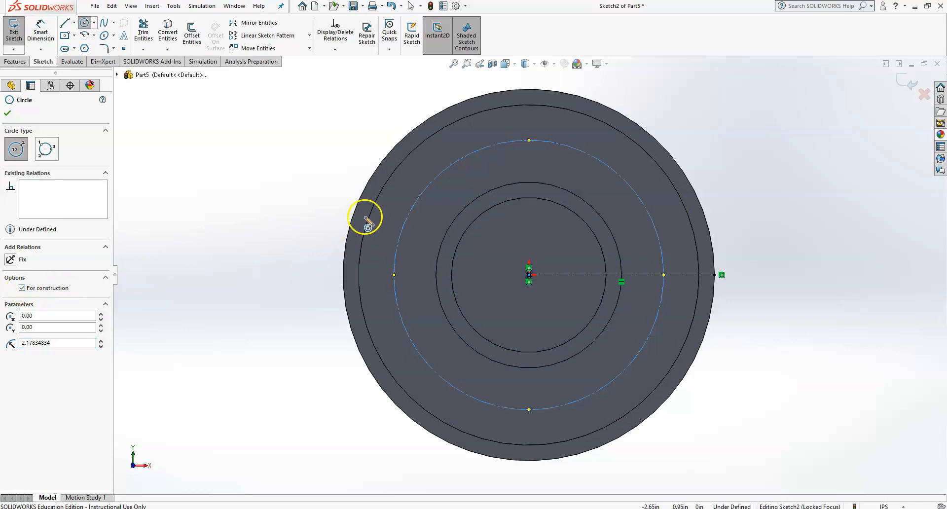
pyautogui.click(434, 180)
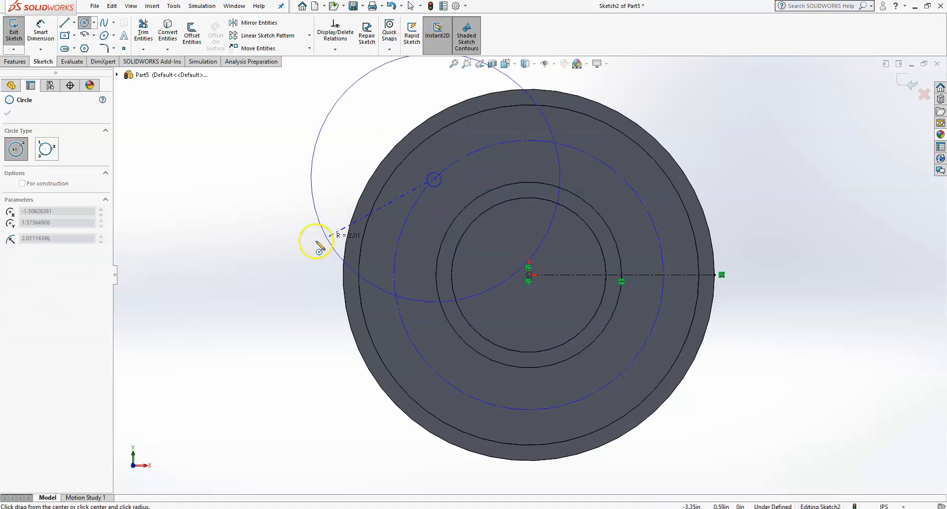
pyautogui.press('Escape')
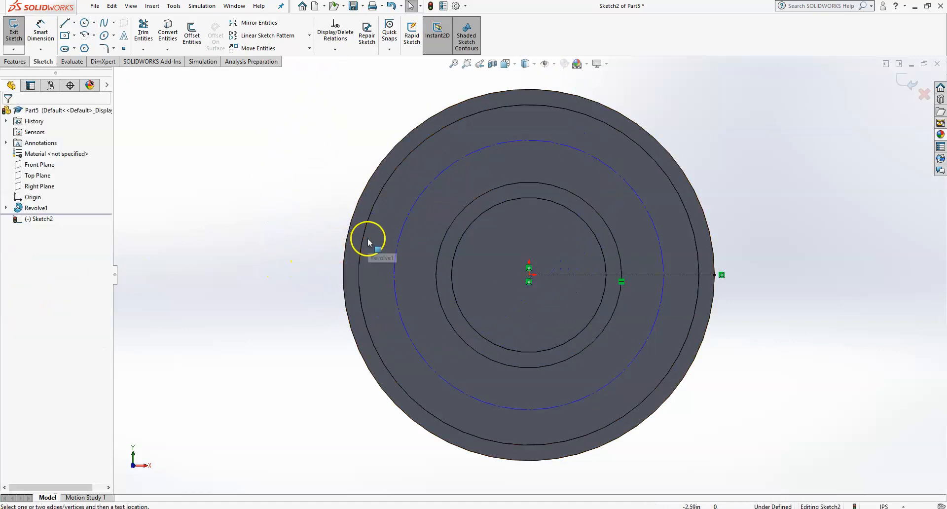
# - Dimension the construction circle's diameter as 4.5 in
pyautogui.press('d')
pyautogui.click(398, 249)
pyautogui.click(296, 261)
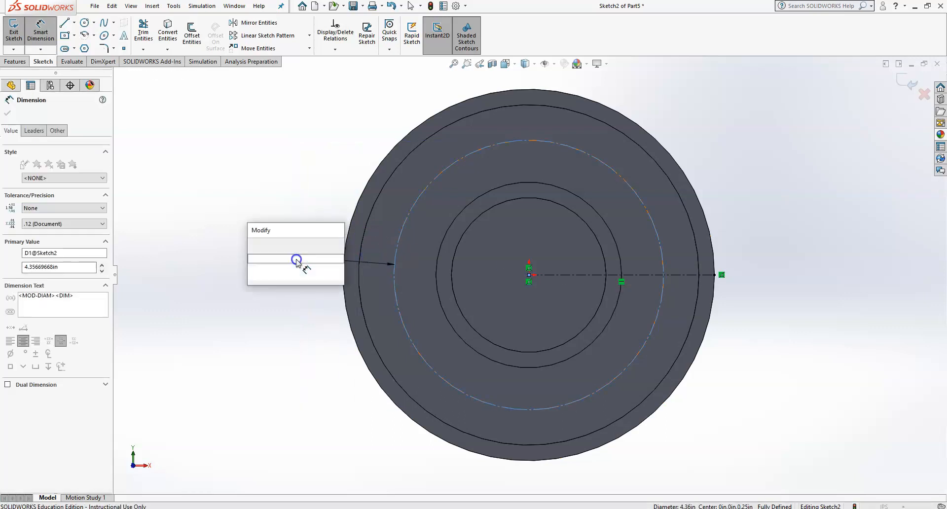
pyautogui.write('4.5')
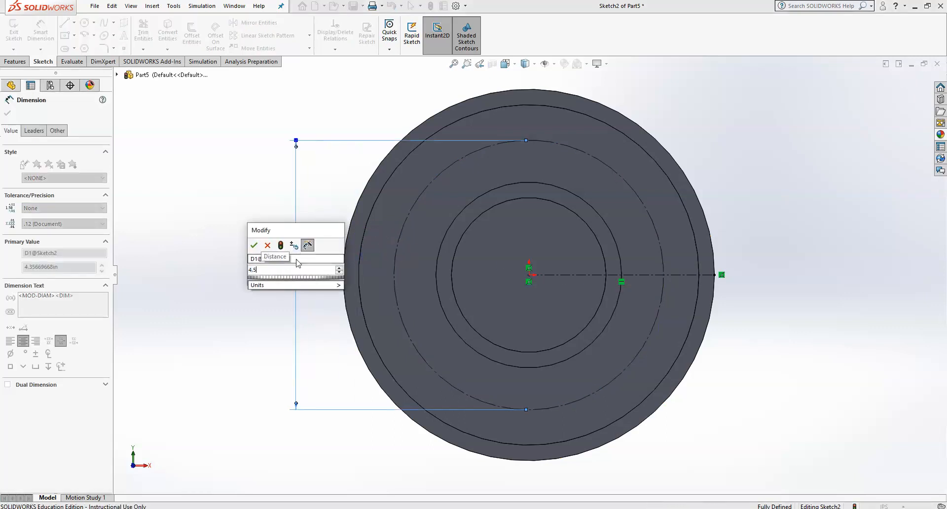
pyautogui.press('Return')
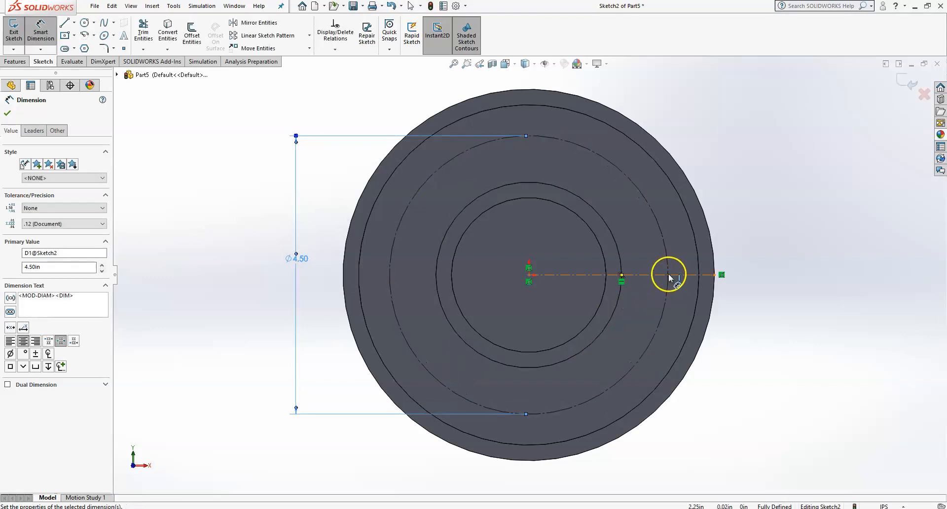
# - Draw a circle where the centerline crosses the construction circle and dimension its diameter as 0.5 in
pyautogui.click(85, 25)
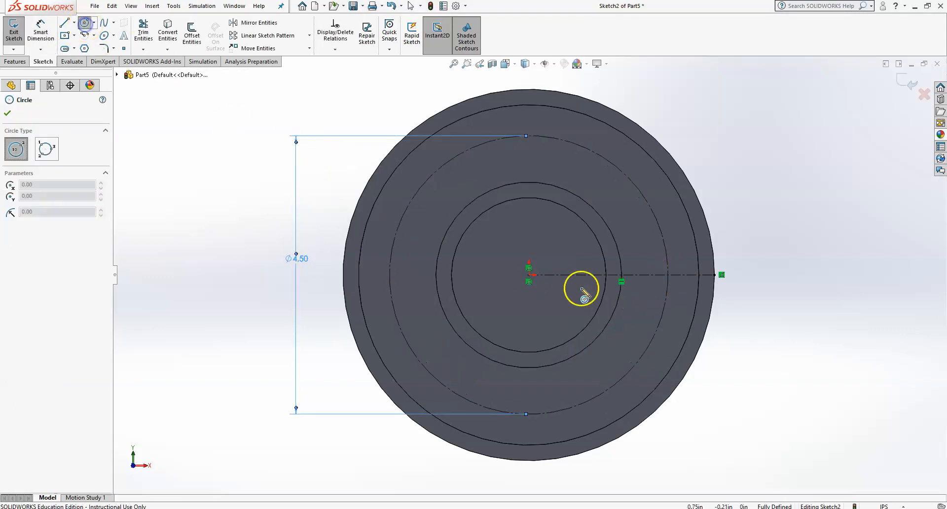
pyautogui.click(667, 275)
pyautogui.click(679, 287)
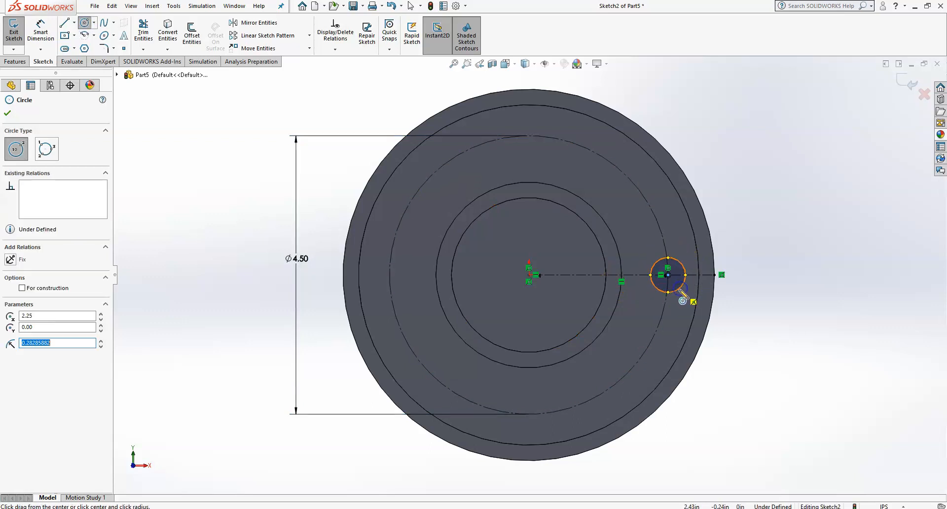
pyautogui.press('d')
pyautogui.click(684, 284)
pyautogui.click(734, 281)
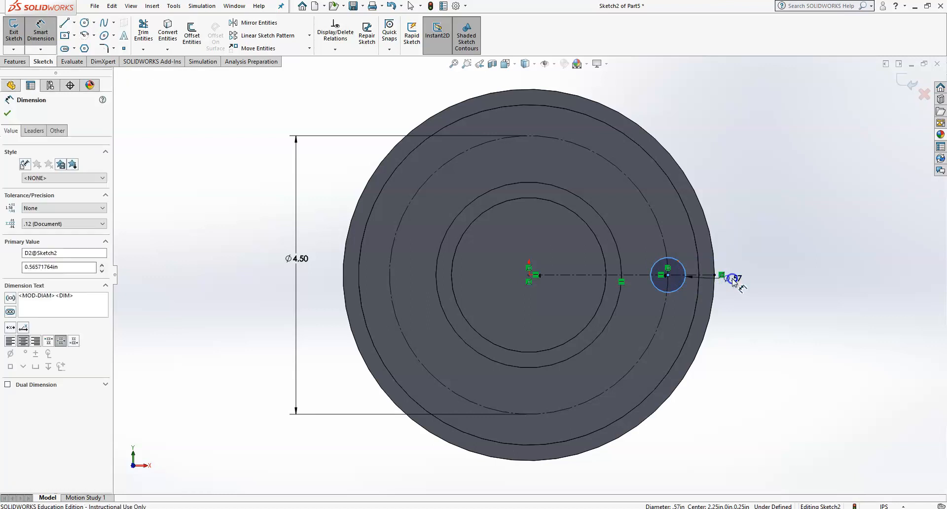
pyautogui.write('.5')
pyautogui.press('Return')
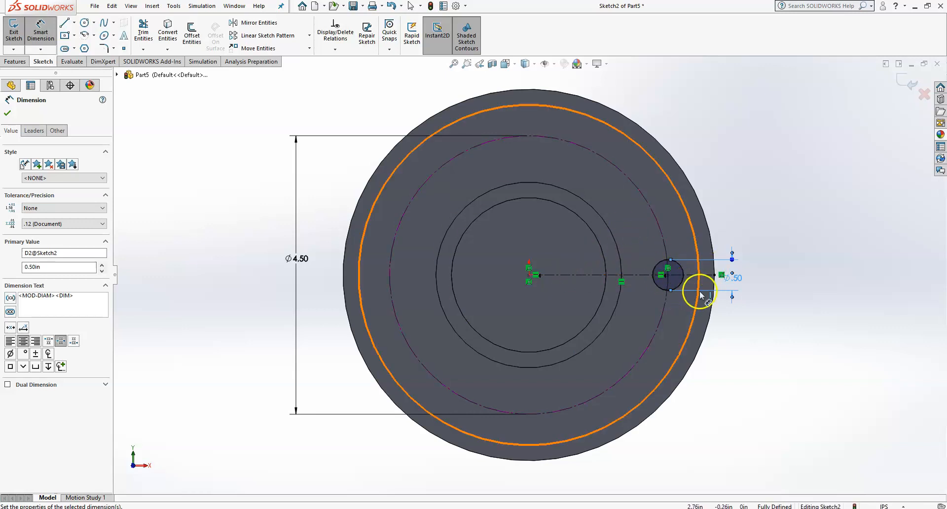
# - Cut the 0.5 in circle through the flange with the Up To Next end condition
pyautogui.click(901, 85)
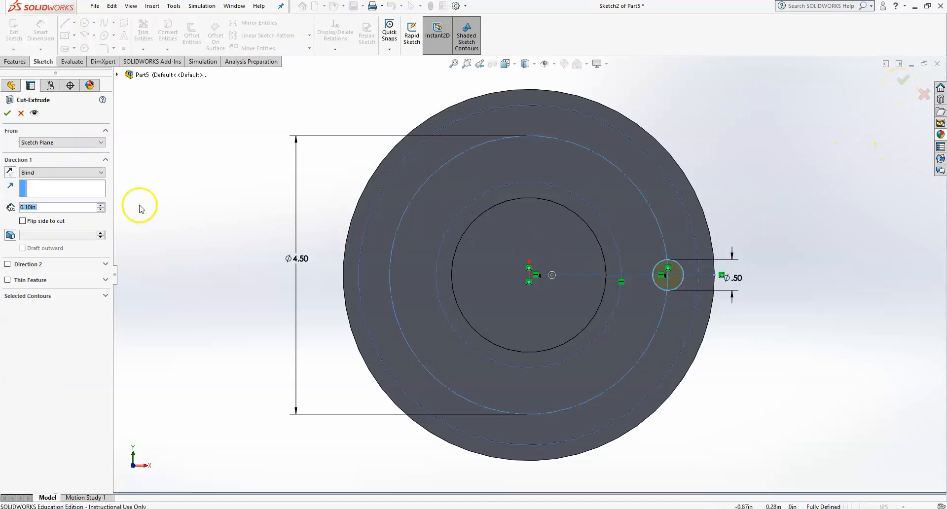
pyautogui.click(95, 176)
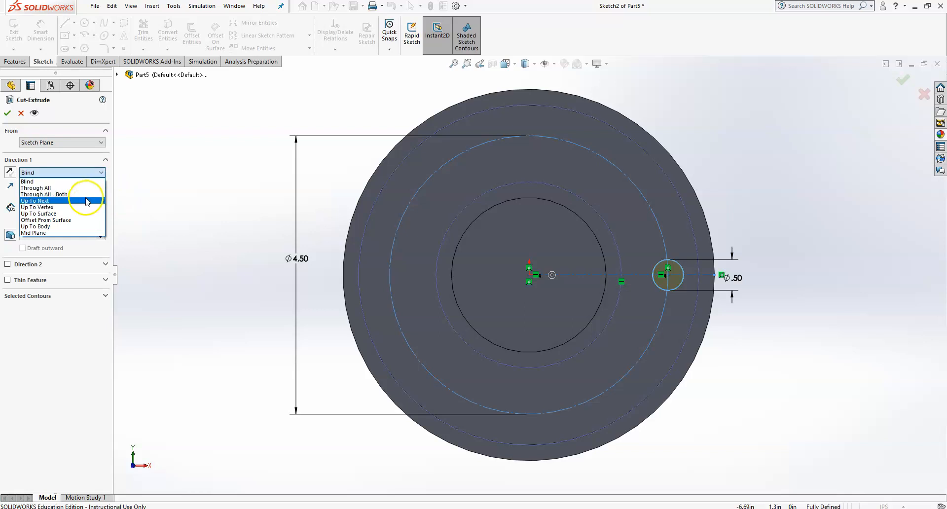
pyautogui.click(87, 202)
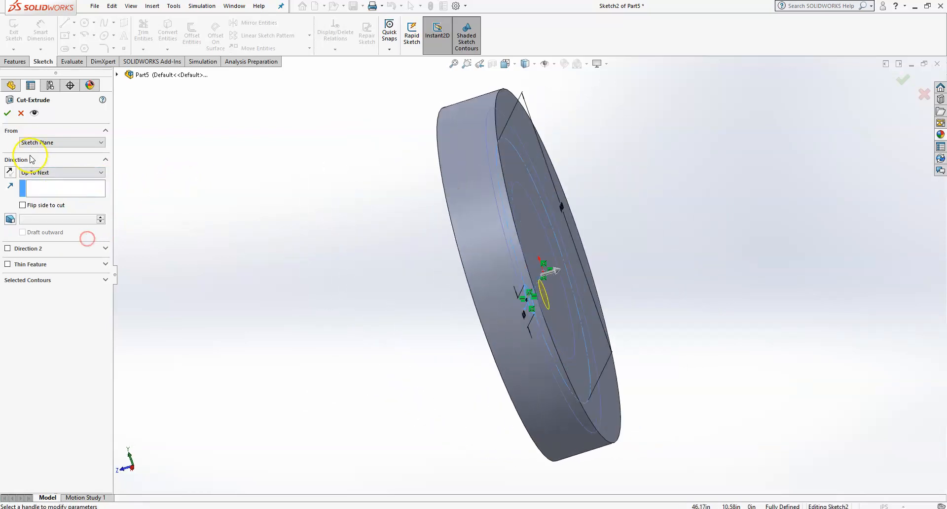
pyautogui.click(7, 113)
pyautogui.moveTo(275, 236); pyautogui.dragTo(382, 212, button='middle')
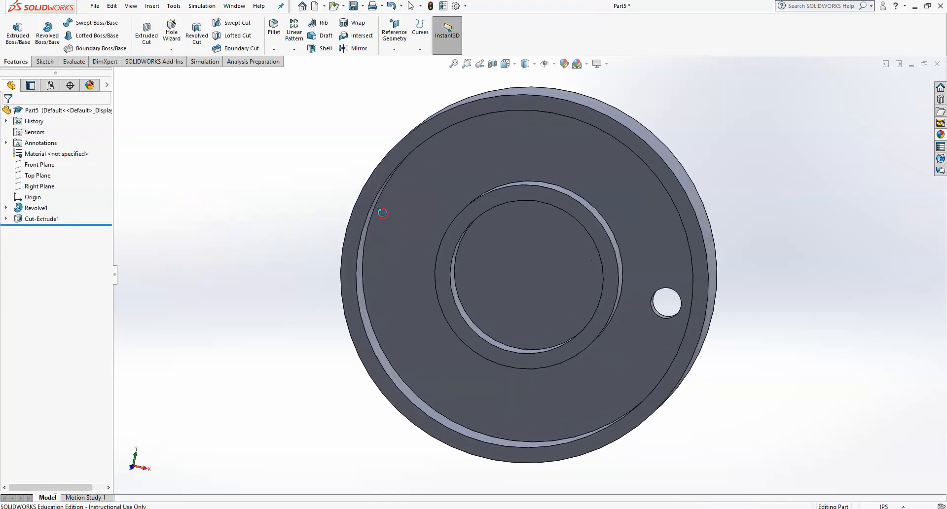
# - Rename the hole's cut feature as .5 Hole
pyautogui.click(36, 220)
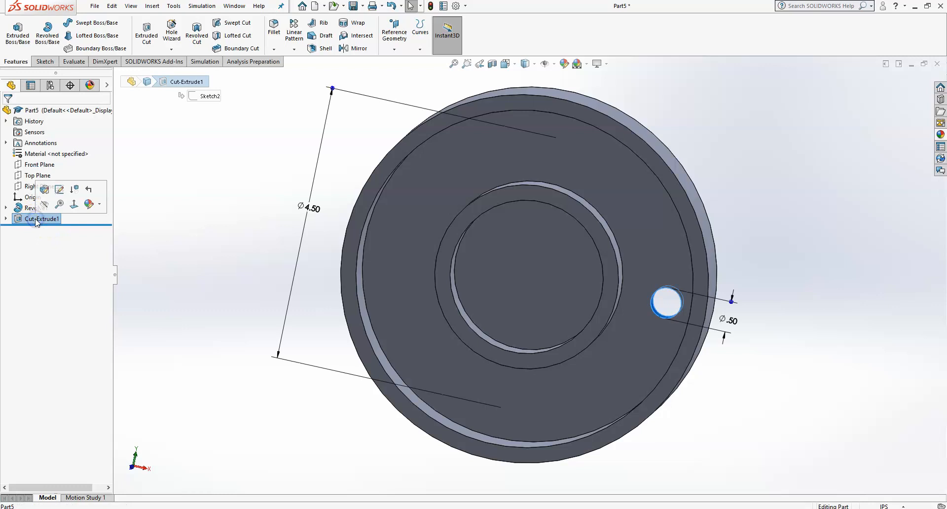
pyautogui.click(38, 220)
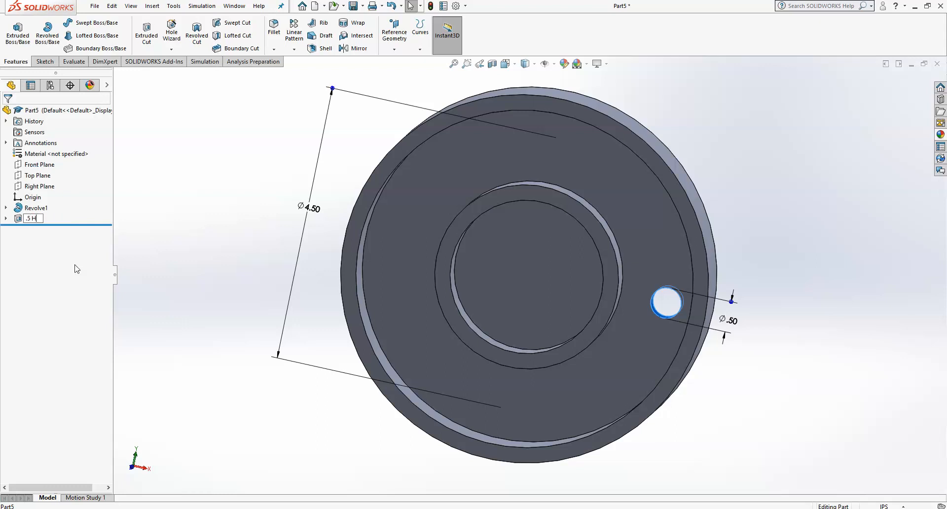
pyautogui.click(172, 226)
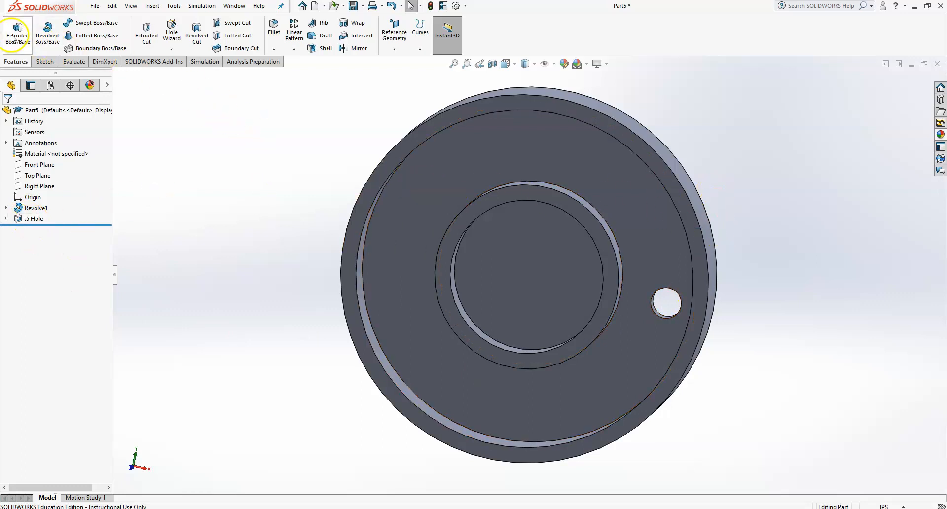
# - Start an Extruded Cut sketch on the central recessed face and draw a construction circle of about 0.91 in radius centered on the origin
pyautogui.click(147, 33)
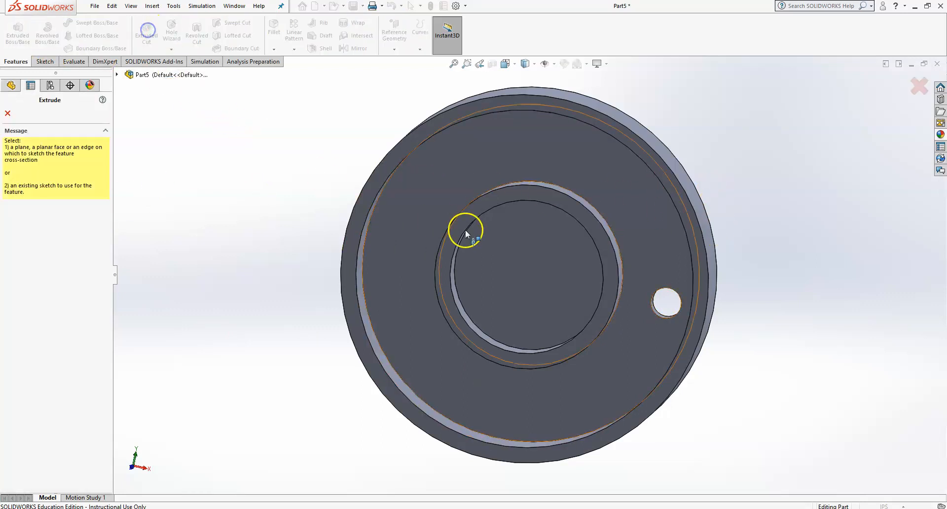
pyautogui.click(524, 260)
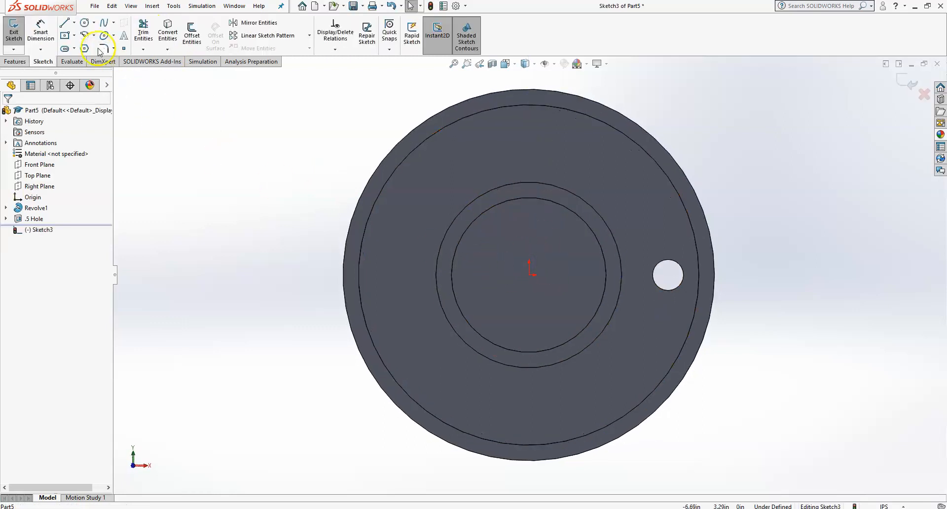
pyautogui.hotkey('alt', 'Tab')
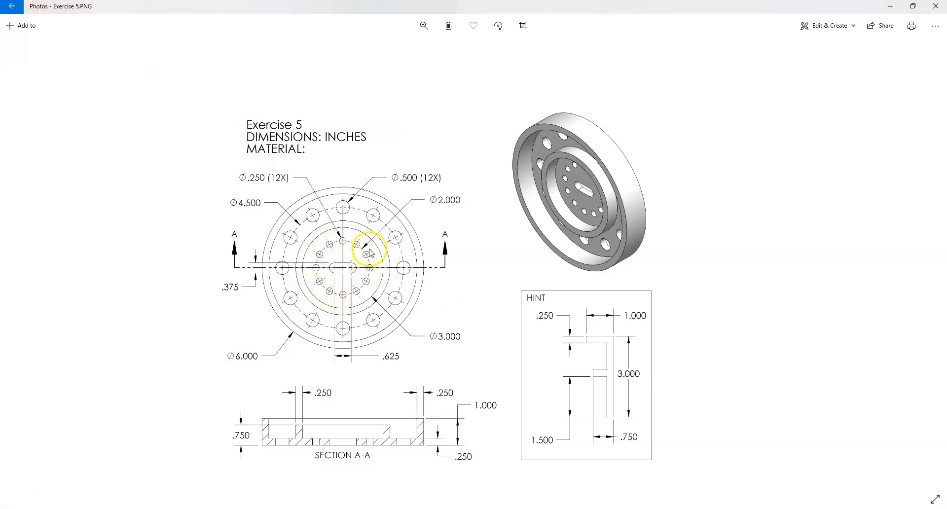
pyautogui.hotkey('alt', 'Tab')
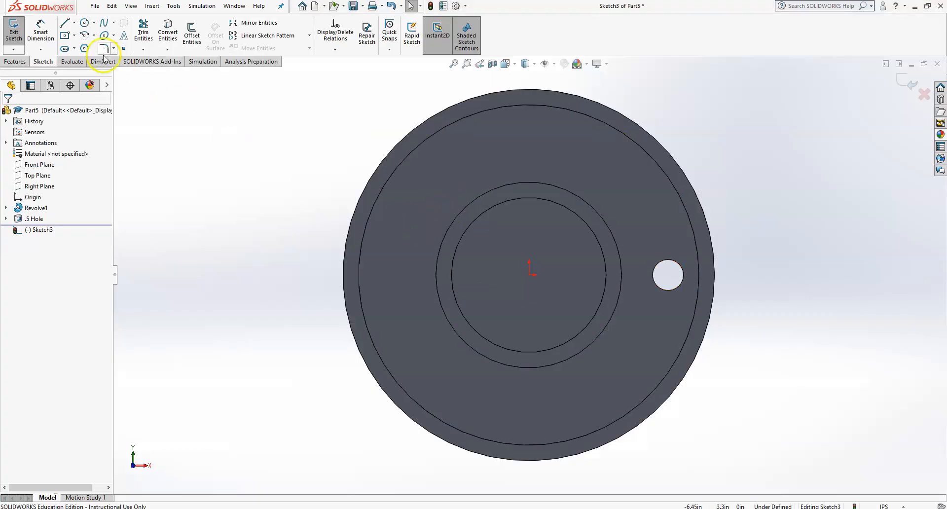
pyautogui.click(84, 23)
pyautogui.click(529, 274)
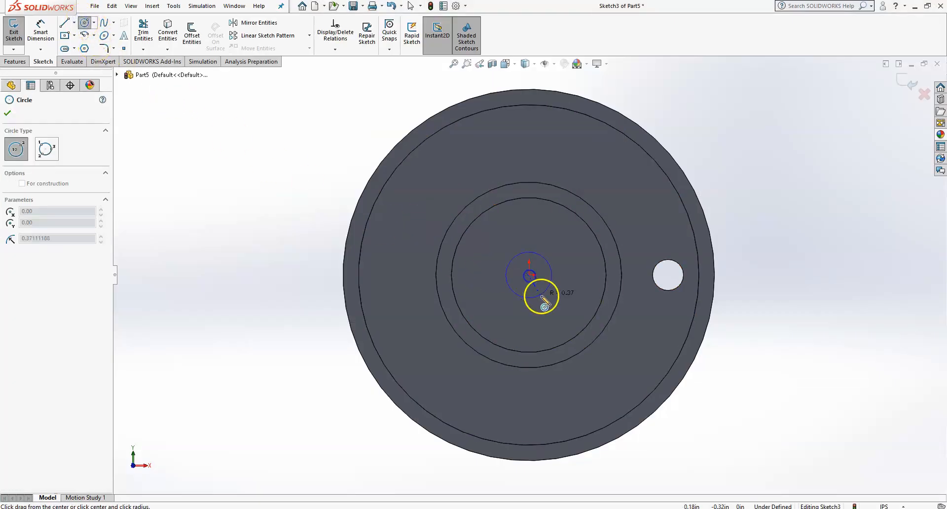
pyautogui.click(562, 321)
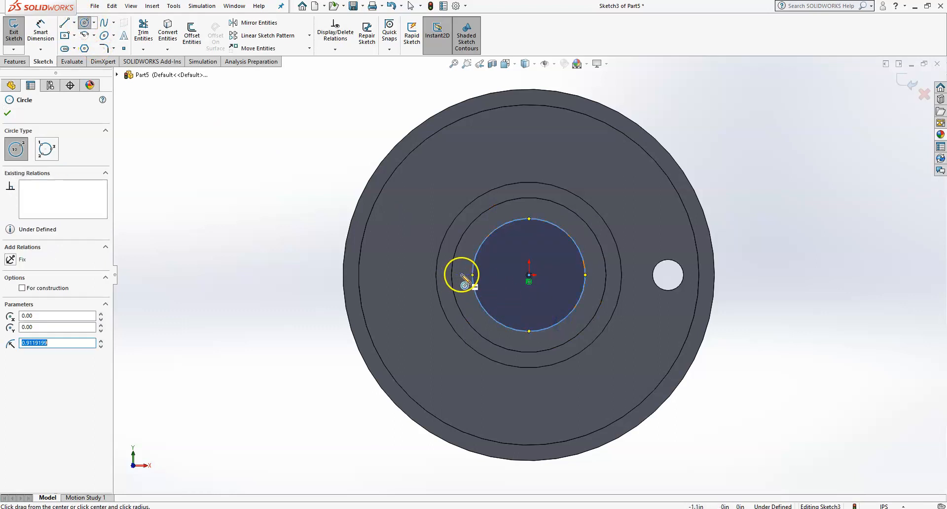
pyautogui.click(22, 287)
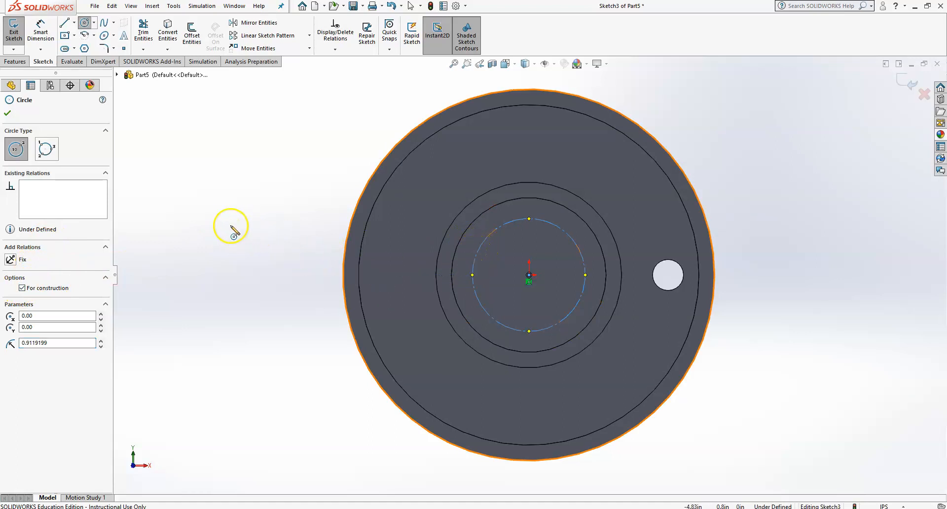
pyautogui.click(7, 113)
# - Dimension the inner construction circle's diameter as 2 in
pyautogui.moveTo(393, 266); pyautogui.dragTo(394, 242, button='right')
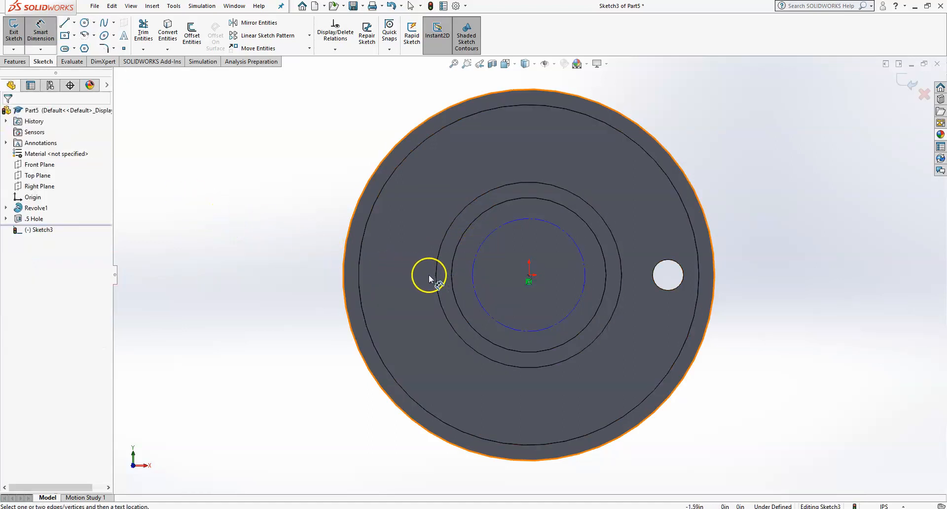
pyautogui.click(471, 270)
pyautogui.click(407, 273)
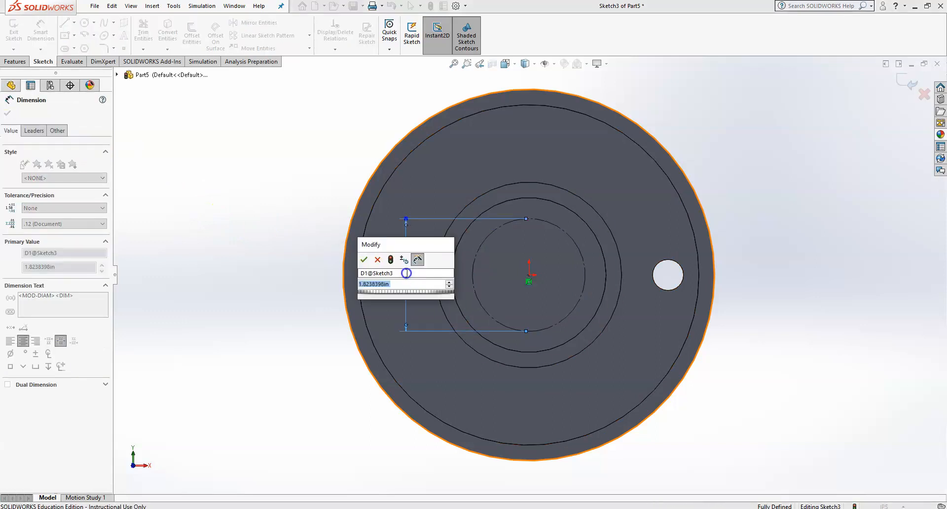
pyautogui.press('Return')
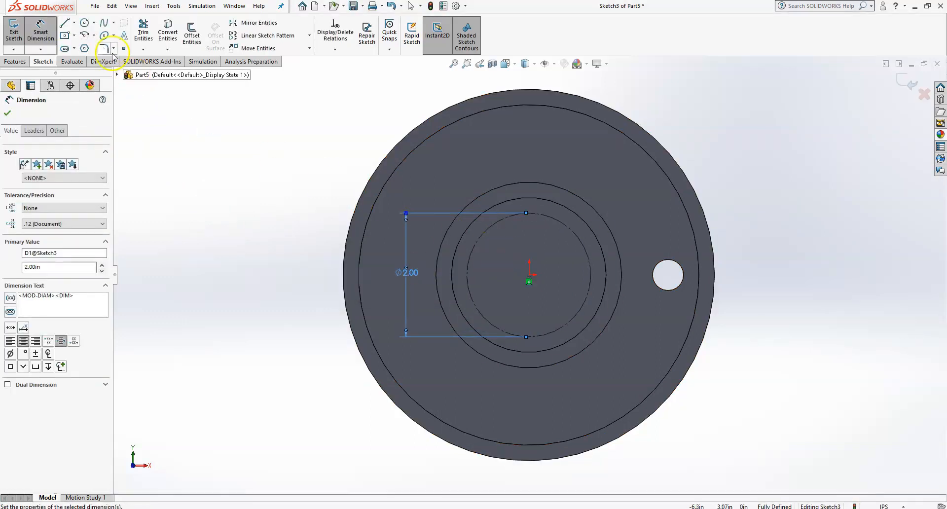
# - Draw a horizontal centerline from the origin to the 2 in construction circle
pyautogui.click(74, 23)
pyautogui.click(89, 45)
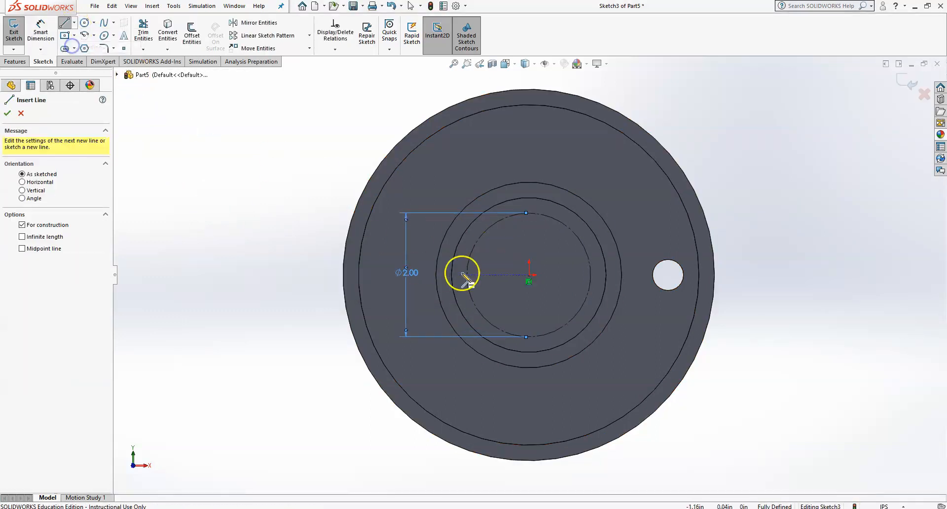
pyautogui.click(529, 275)
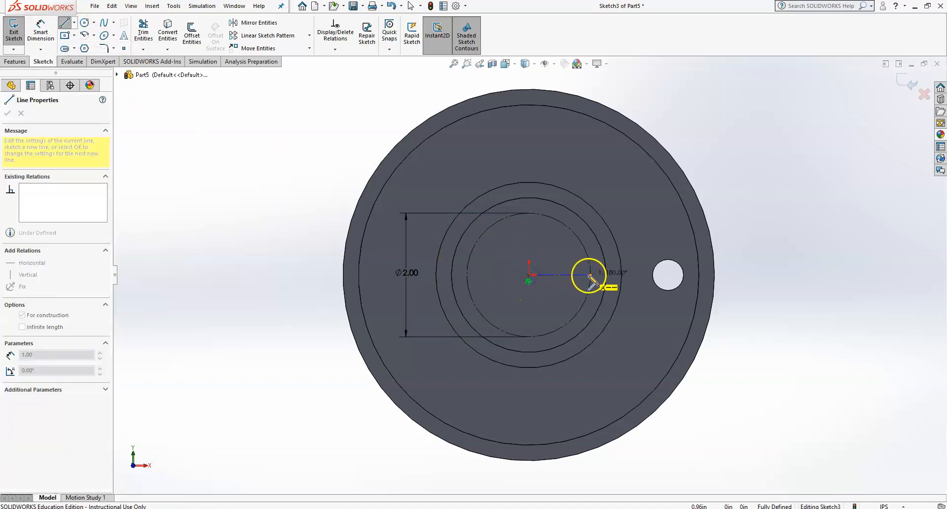
pyautogui.click(590, 274)
pyautogui.doubleClick(546, 248)
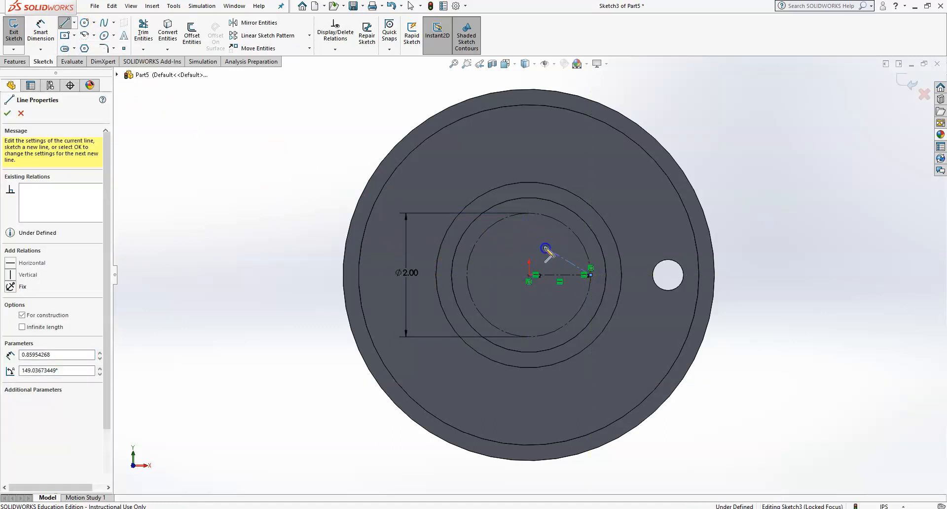
# - Draw a circle where the centerline meets the 2 in construction circle and dimension its diameter as 0.25 in
pyautogui.click(84, 22)
pyautogui.click(591, 275)
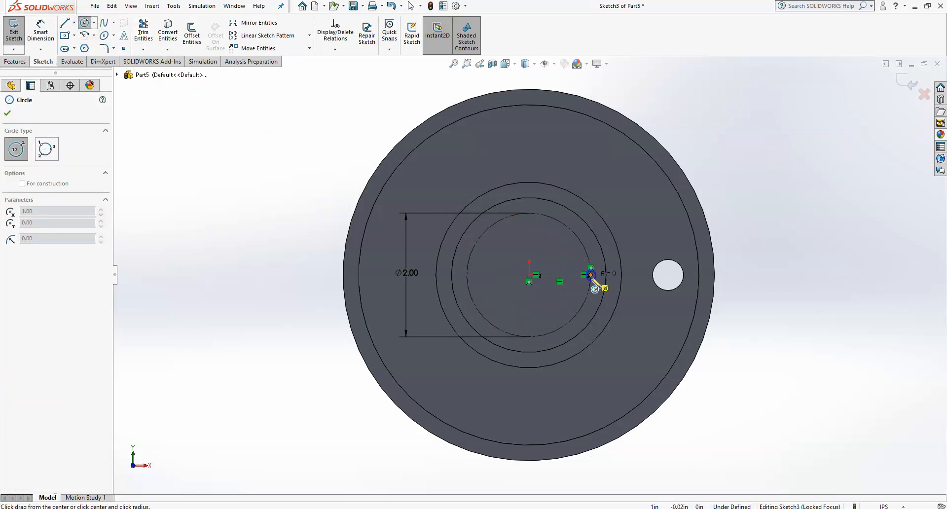
pyautogui.click(597, 290)
pyautogui.moveTo(606, 314); pyautogui.dragTo(605, 279, button='right')
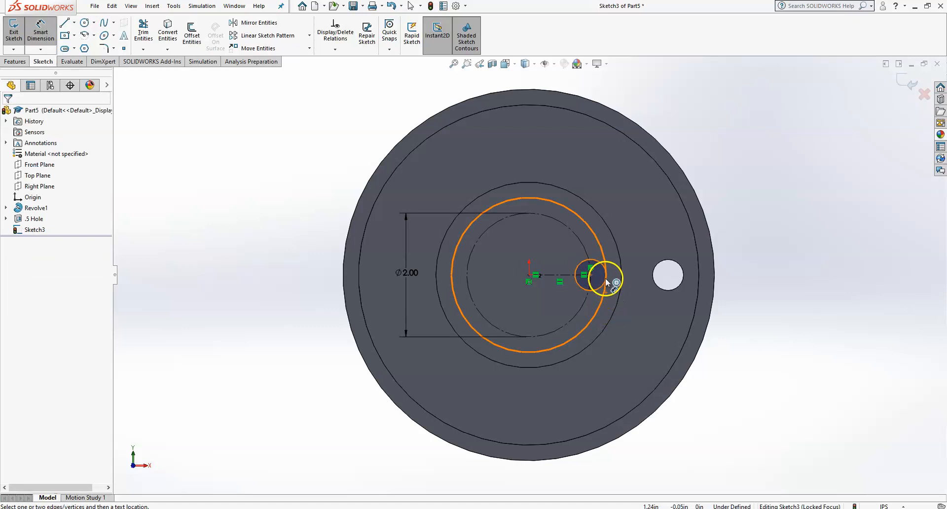
pyautogui.click(594, 287)
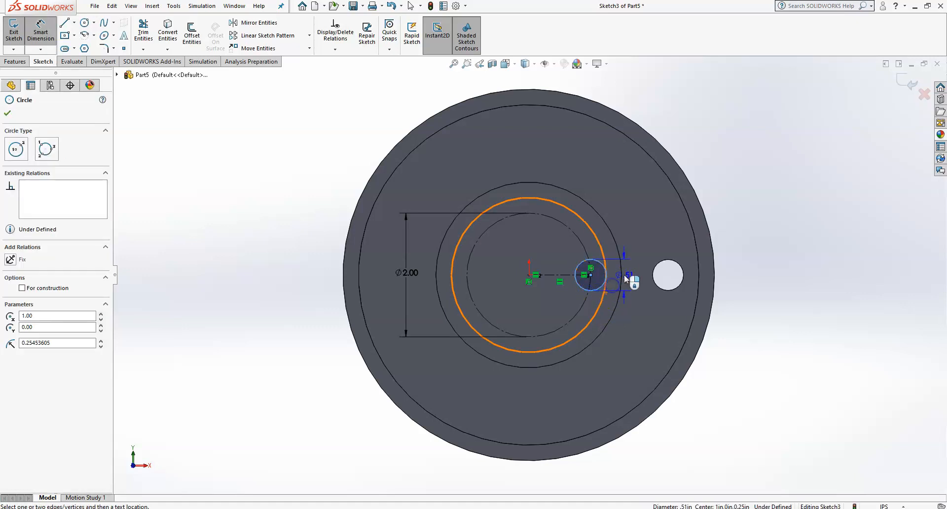
pyautogui.click(629, 274)
pyautogui.write('.25')
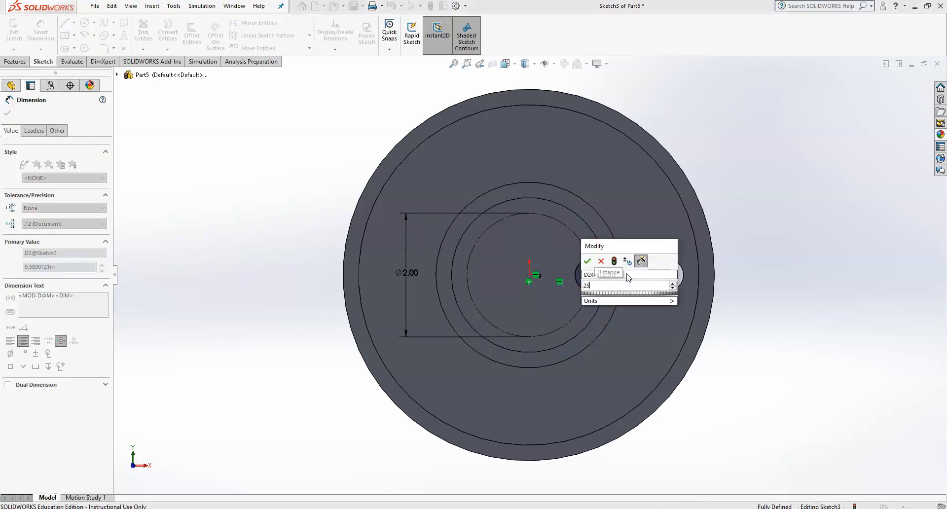
pyautogui.press('Return')
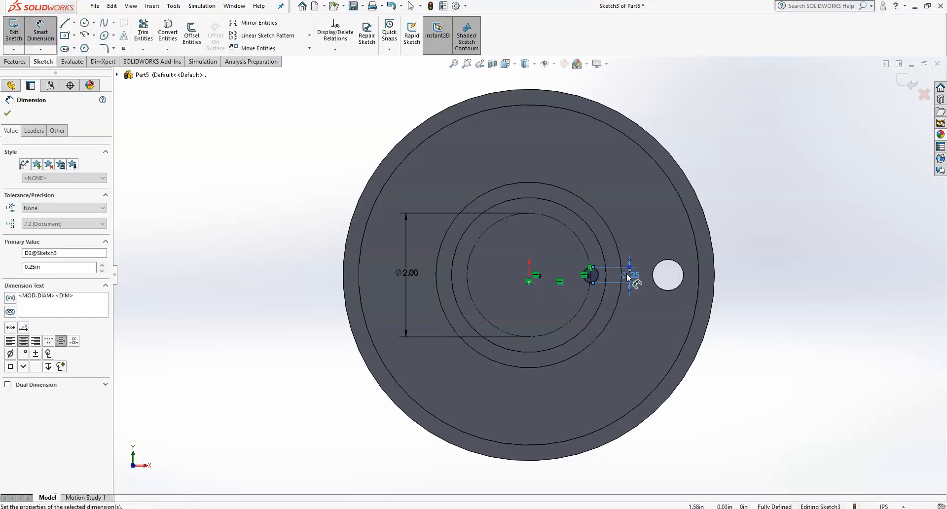
# - Check the Exercise 5 drawing, exit the sketch and cut the 0.25 in circle through the part with the Up To Next end condition
pyautogui.hotkey('alt', 'Tab')
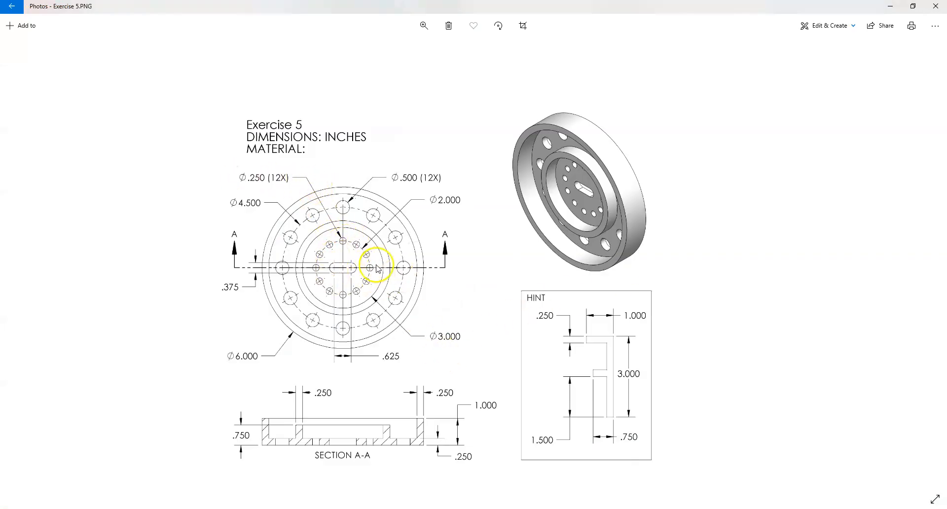
pyautogui.hotkey('alt', 'Tab')
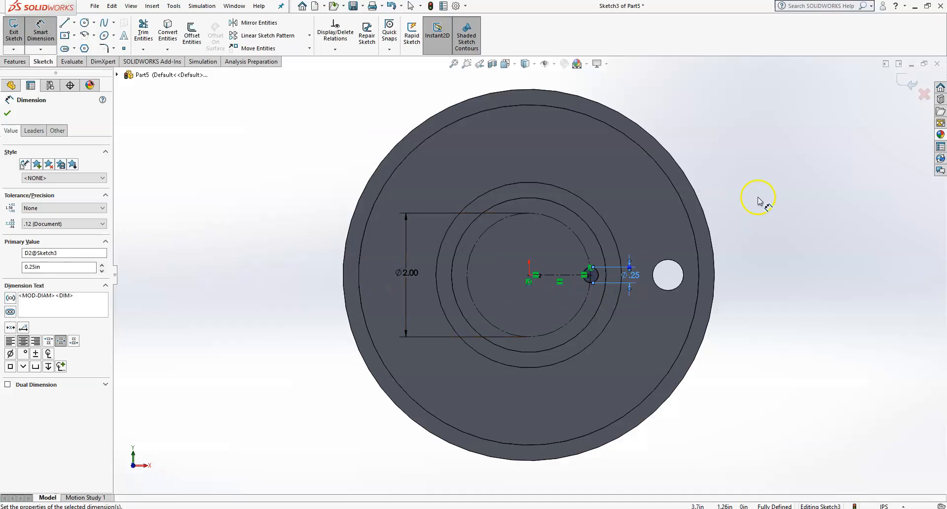
pyautogui.click(903, 82)
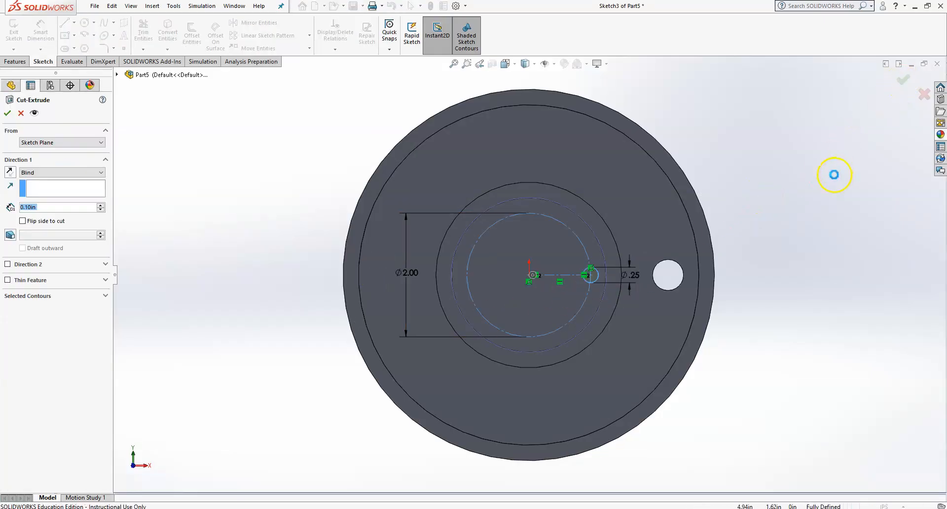
pyautogui.click(74, 172)
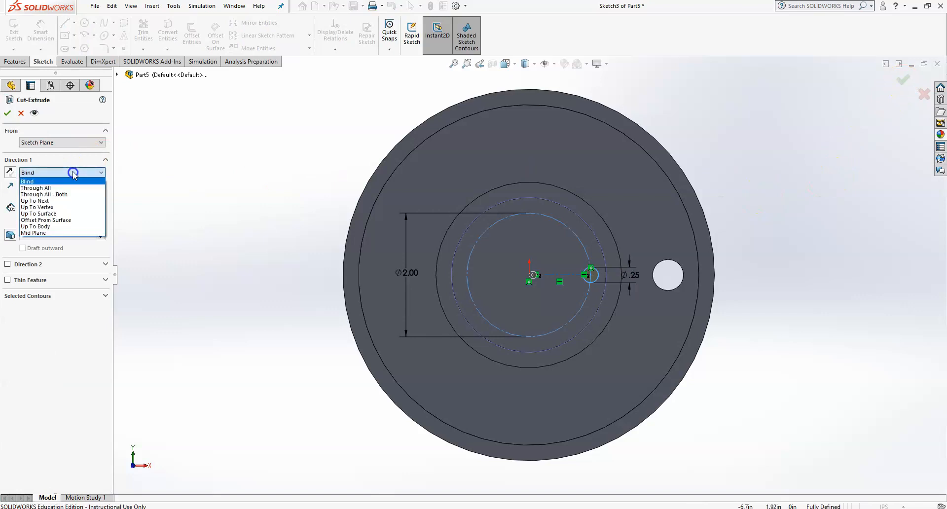
pyautogui.click(77, 201)
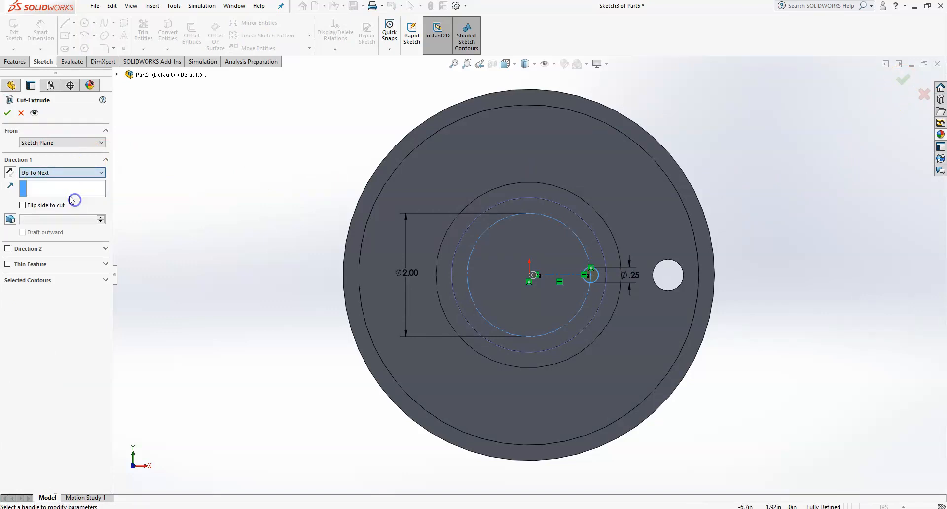
pyautogui.click(7, 113)
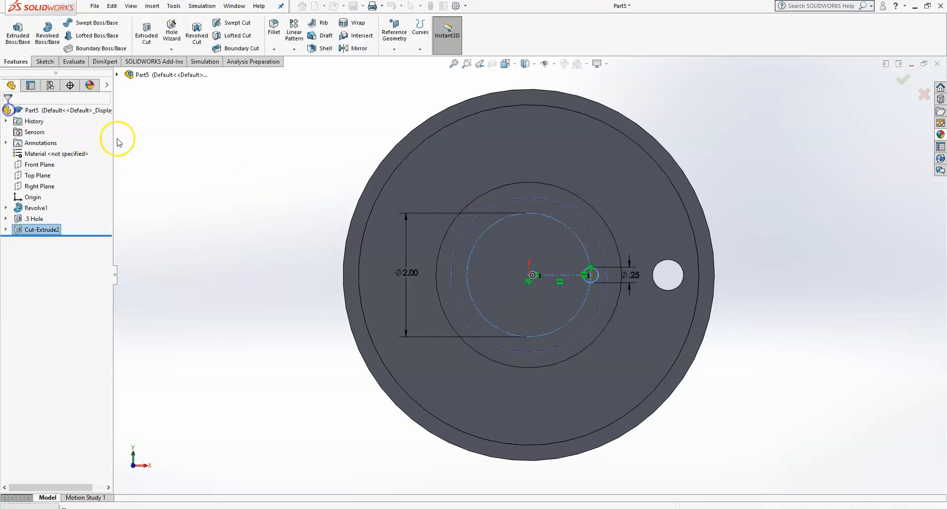
# - Rename the small hole's cut feature as .250 Hole
pyautogui.click(35, 230)
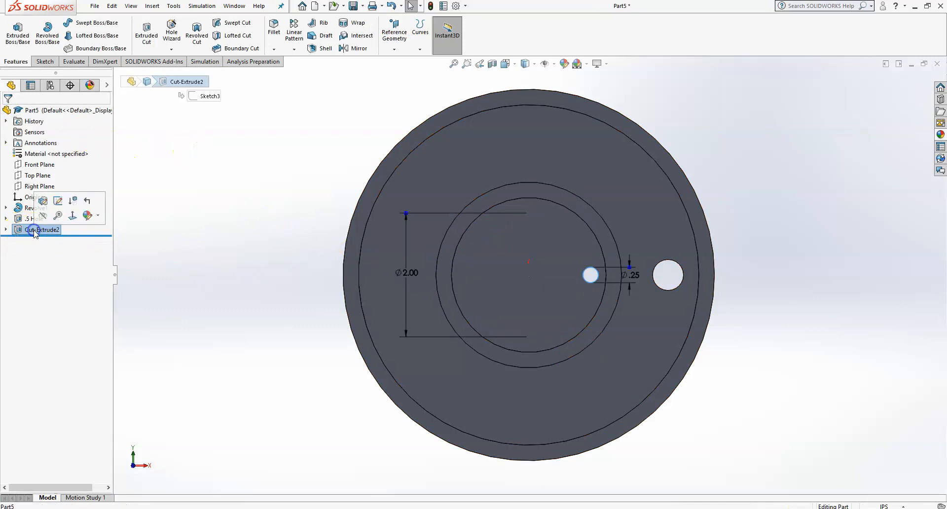
pyautogui.click(33, 230)
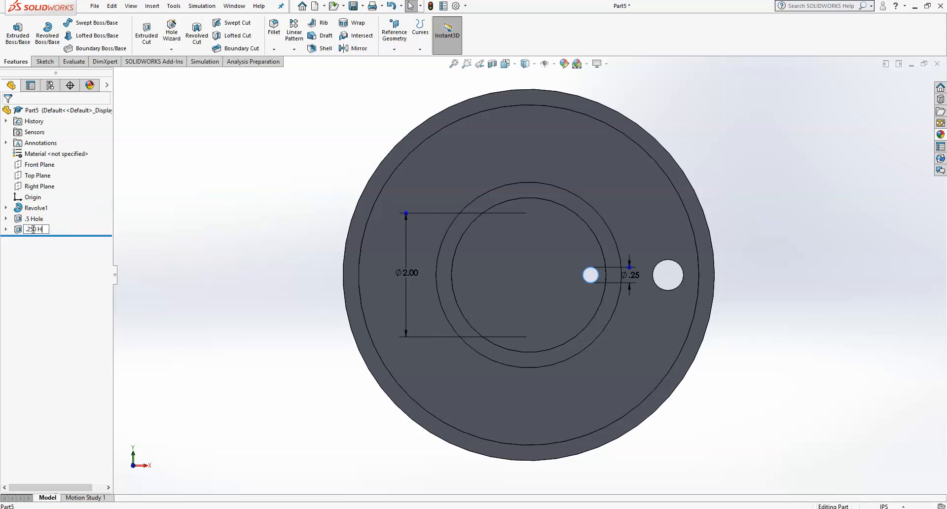
pyautogui.click(162, 234)
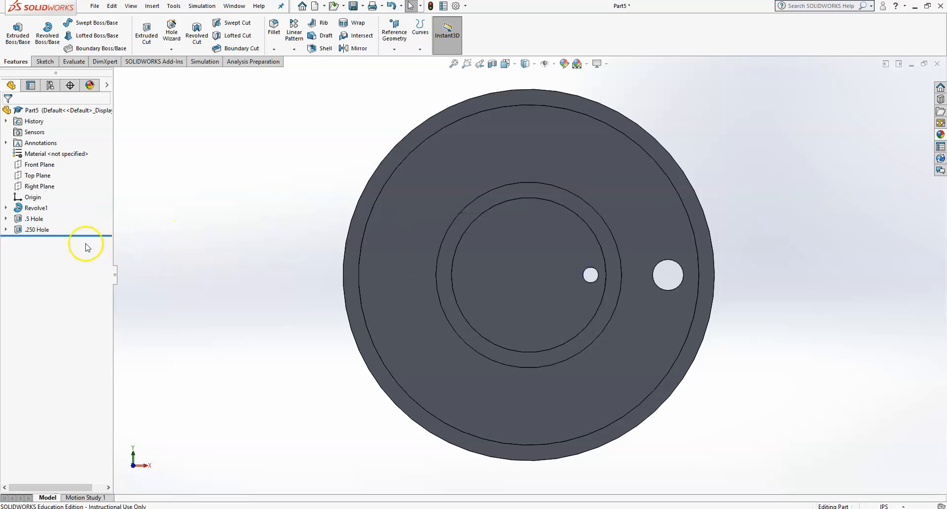
# - Rename the larger hole's cut feature as .500 Hole
pyautogui.click(33, 220)
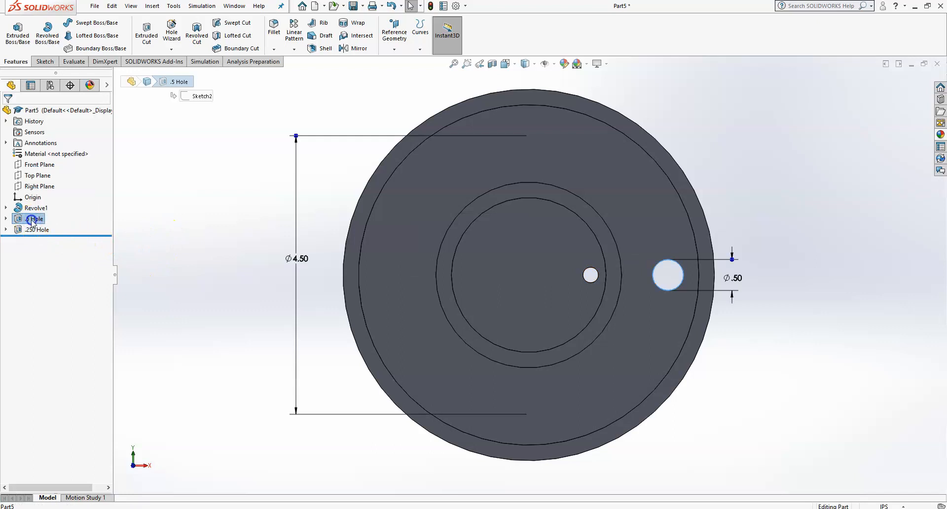
pyautogui.click(31, 220)
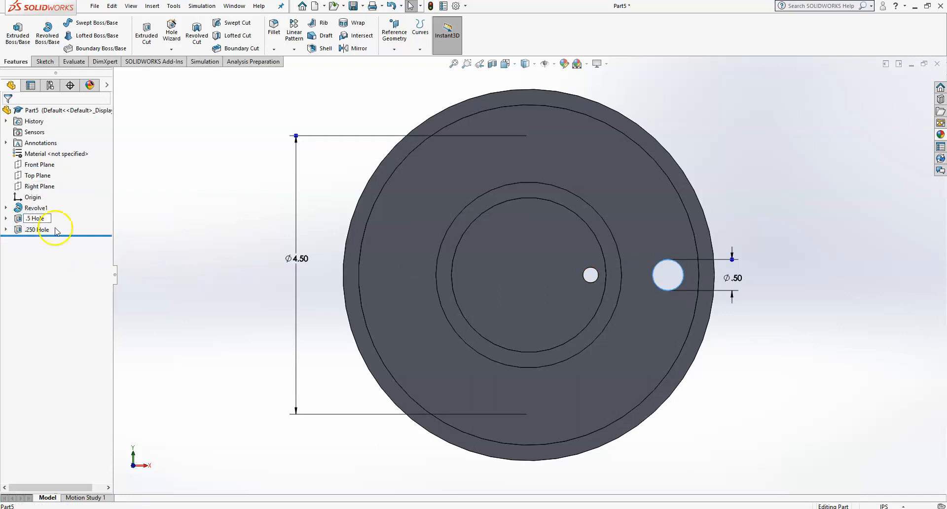
pyautogui.click(159, 222)
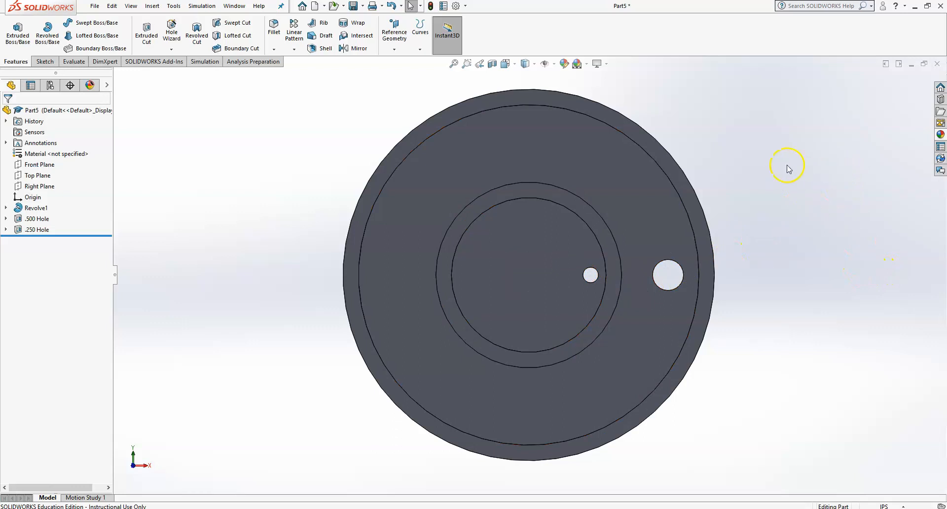
# - Check the Exercise 5 drawing and set up a circular pattern of the .500 Hole about the outer cylindrical face with 12 equally spaced instances
pyautogui.moveTo(358, 125); pyautogui.dragTo(364, 195, button='middle')
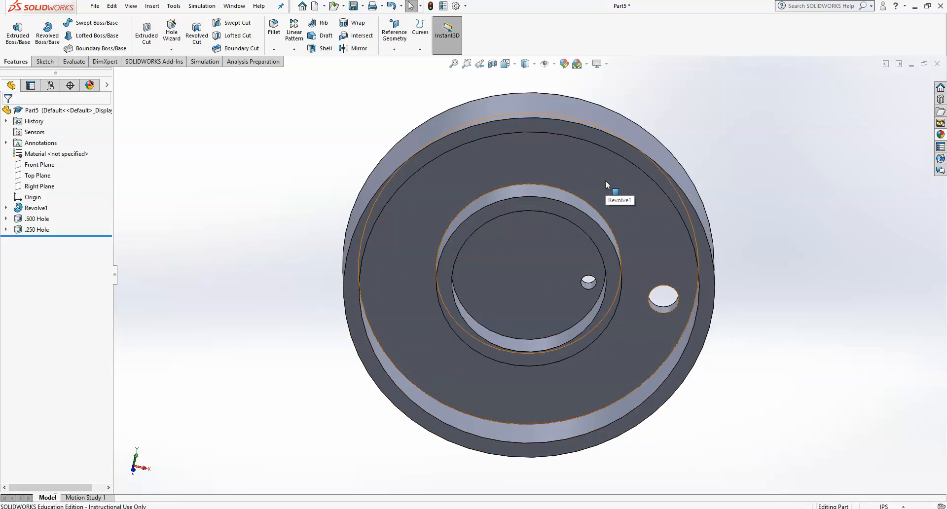
pyautogui.hotkey('alt', 'Tab')
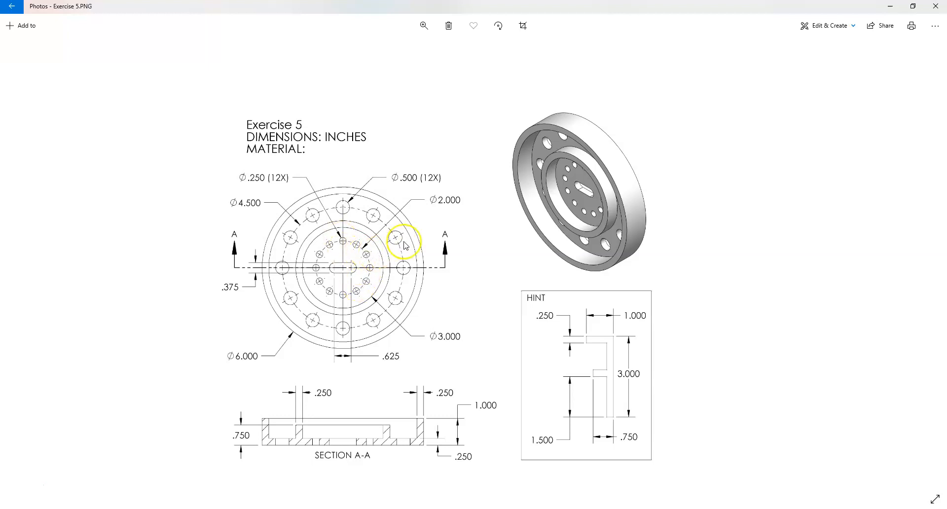
pyautogui.hotkey('alt', 'Tab')
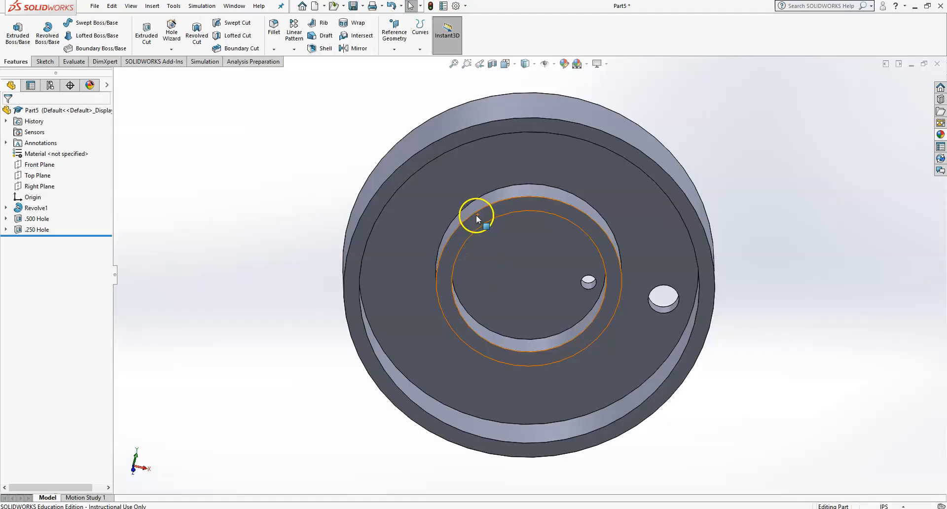
pyautogui.click(44, 220)
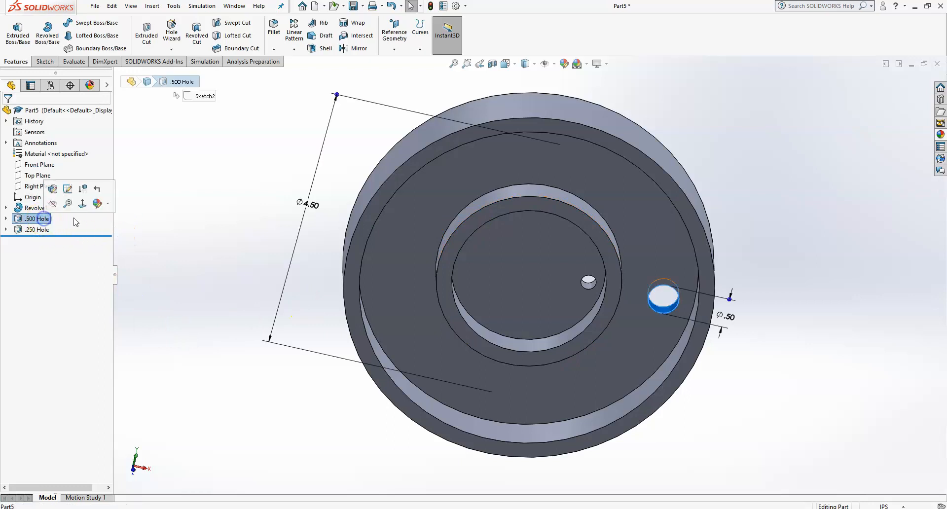
pyautogui.click(294, 49)
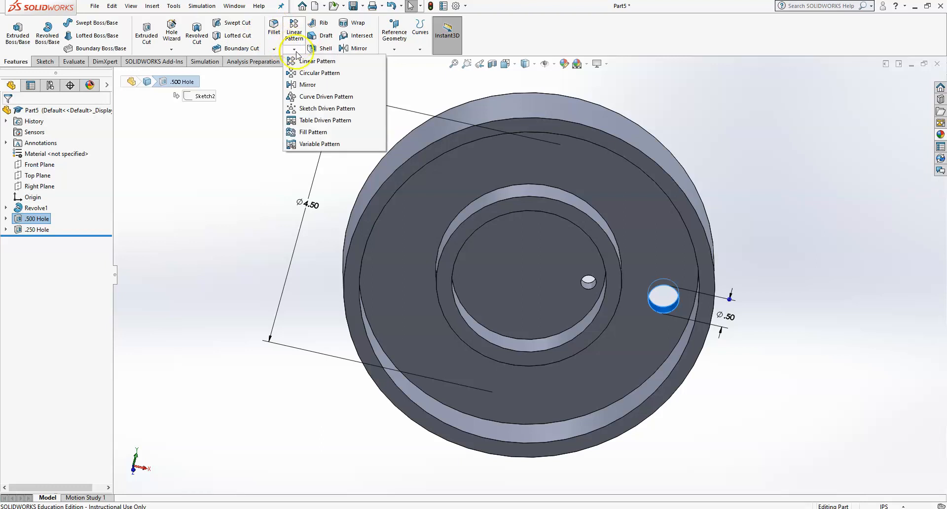
pyautogui.click(306, 73)
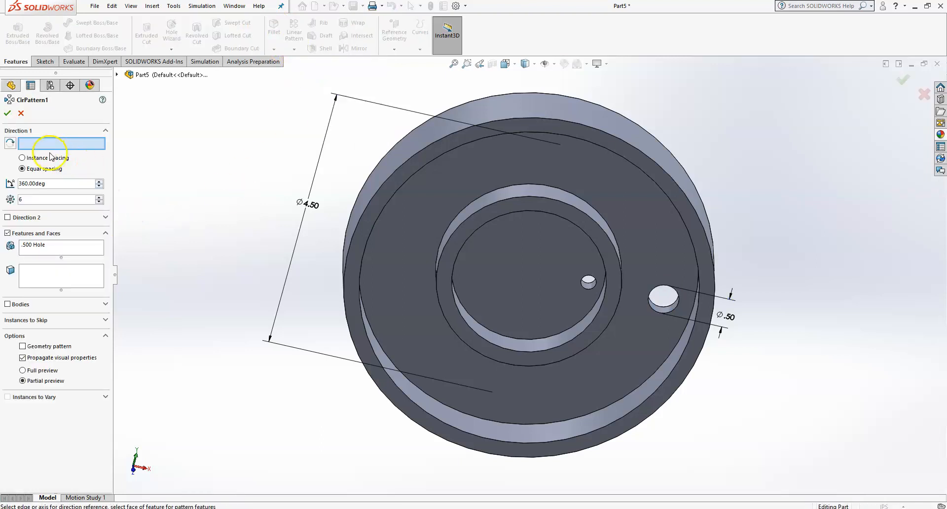
pyautogui.click(509, 102)
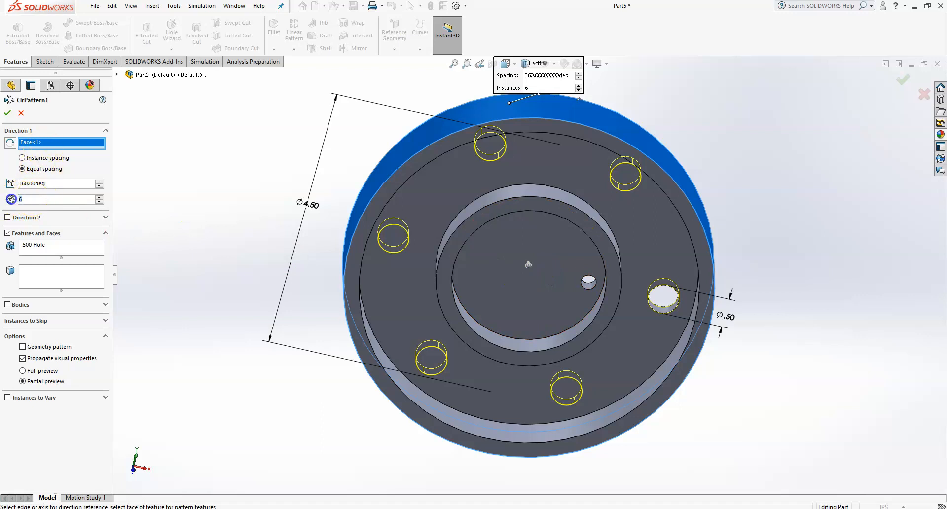
pyautogui.write('12')
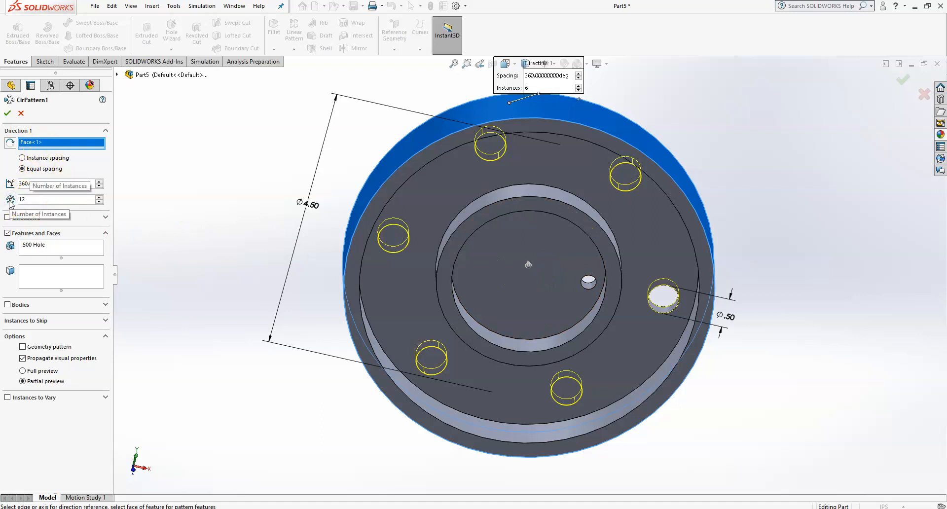
pyautogui.press('Return')
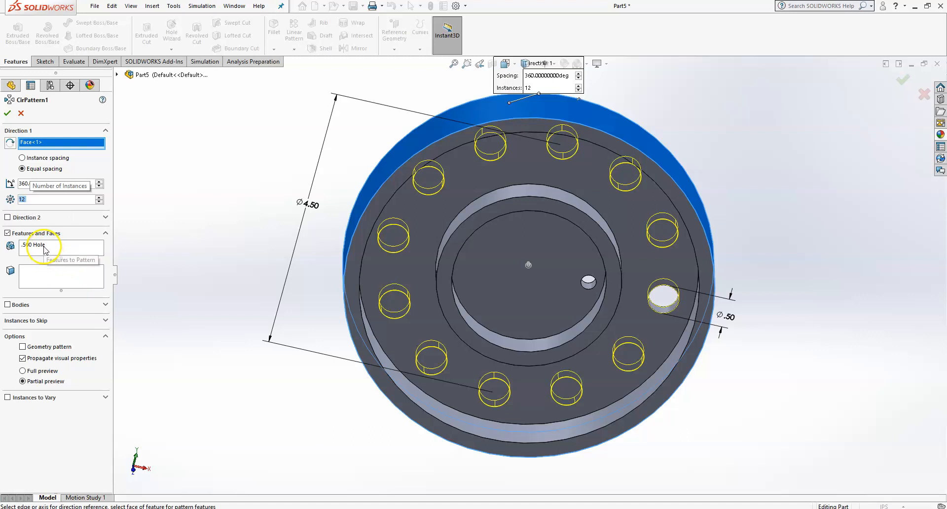
# - Try adding the .250 Hole feature to the same circular pattern and remove it again
pyautogui.click(117, 75)
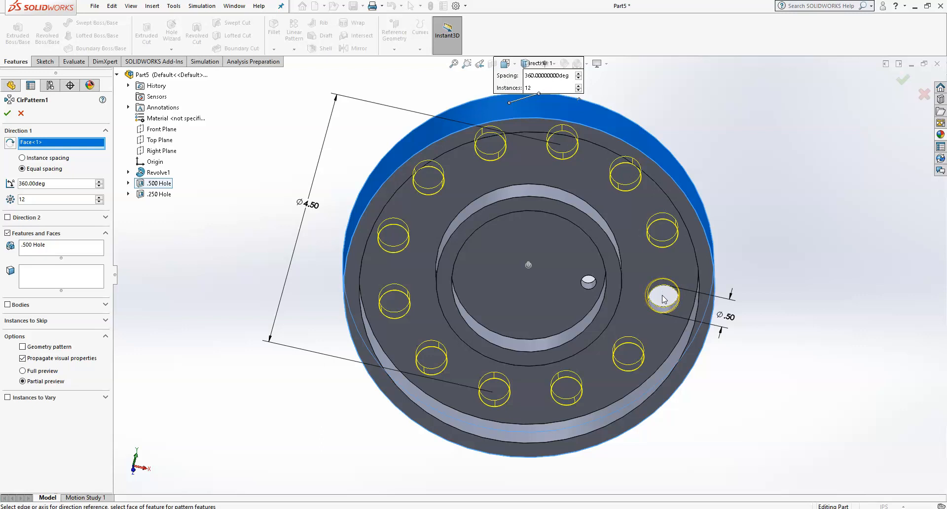
pyautogui.click(155, 195)
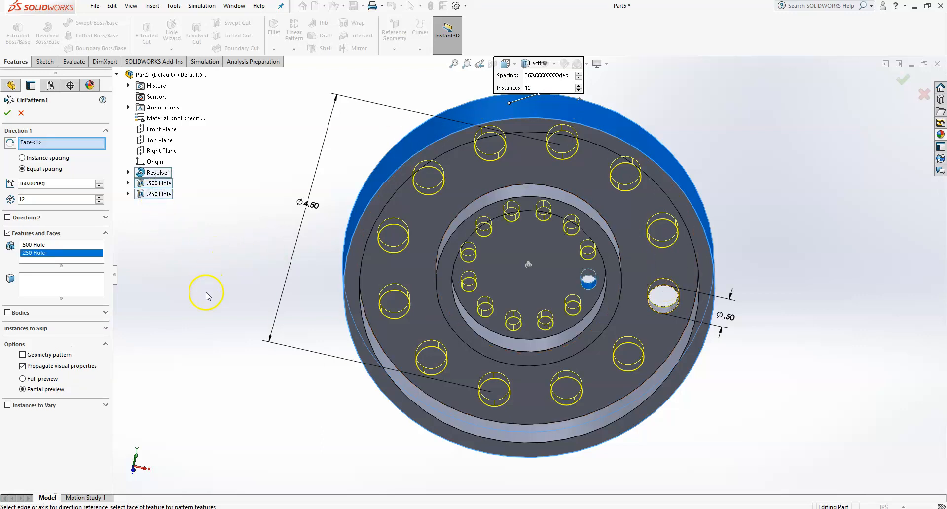
pyautogui.moveTo(237, 326)
pyautogui.mouseDown(button='middle')
pyautogui.moveTo(220, 266)
pyautogui.moveTo(238, 303)
pyautogui.mouseUp(button='middle')
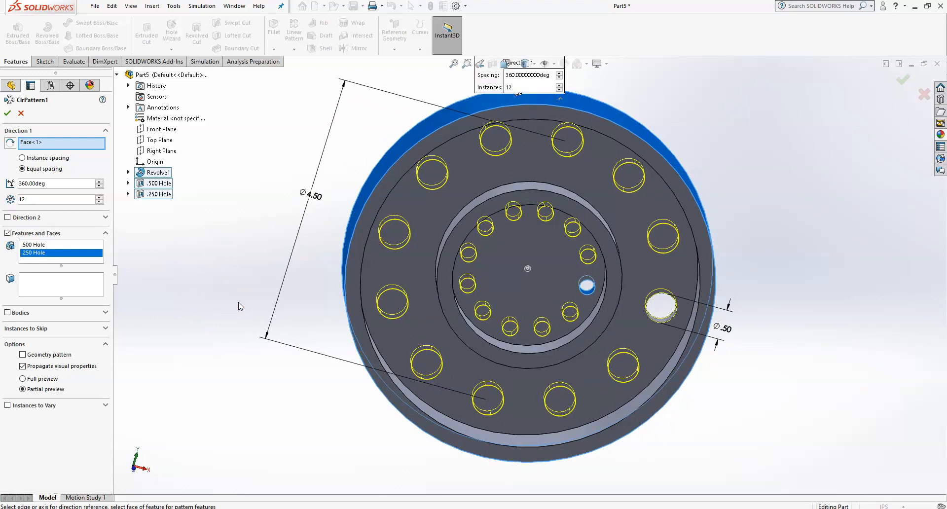
pyautogui.click(156, 194)
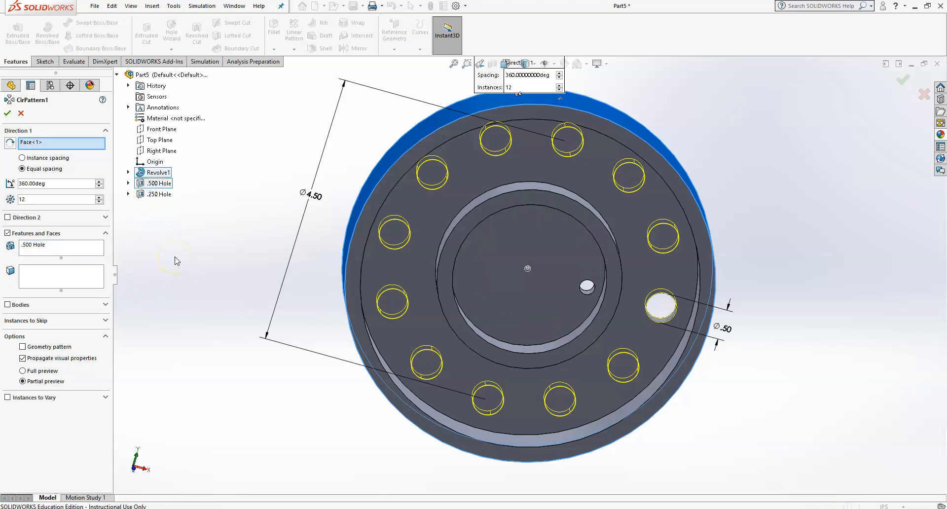
# - Accept the circular pattern and move it directly below the .500 Hole in the feature tree
pyautogui.click(8, 113)
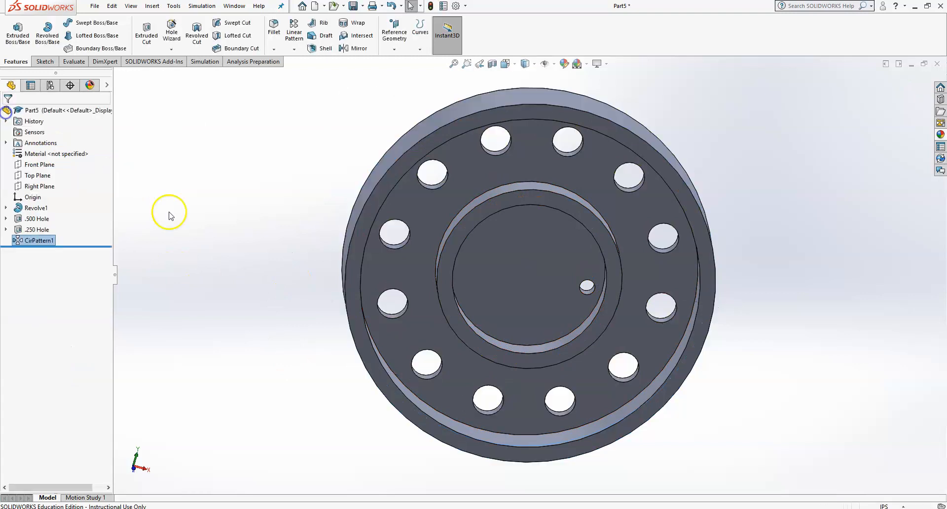
pyautogui.click(37, 229)
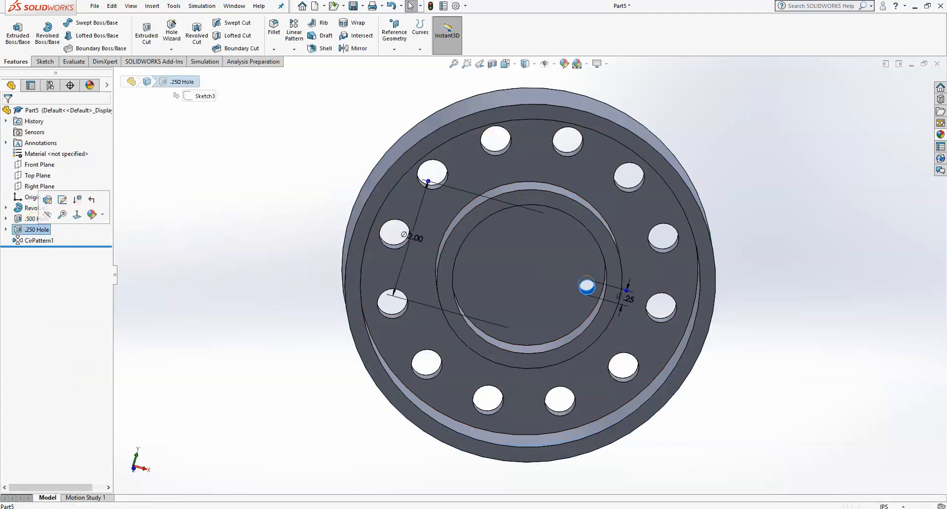
pyautogui.click(37, 241)
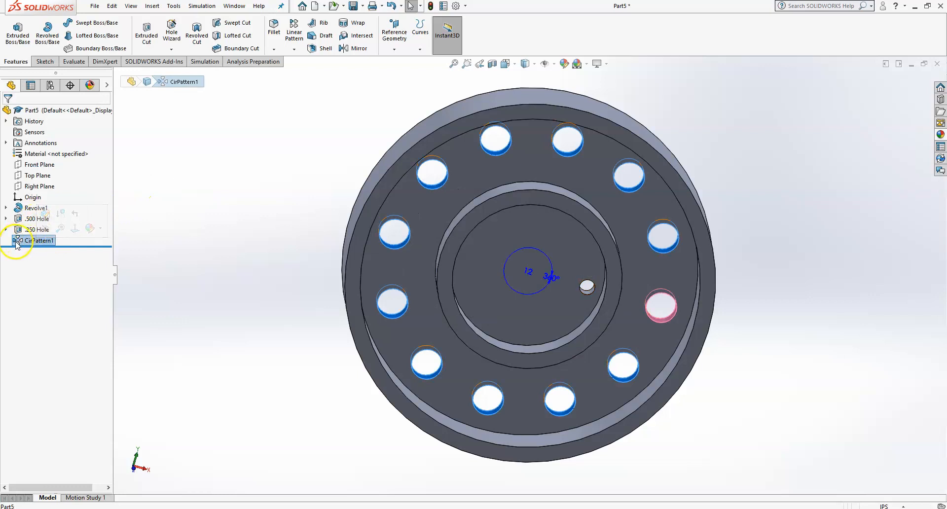
pyautogui.click(144, 197)
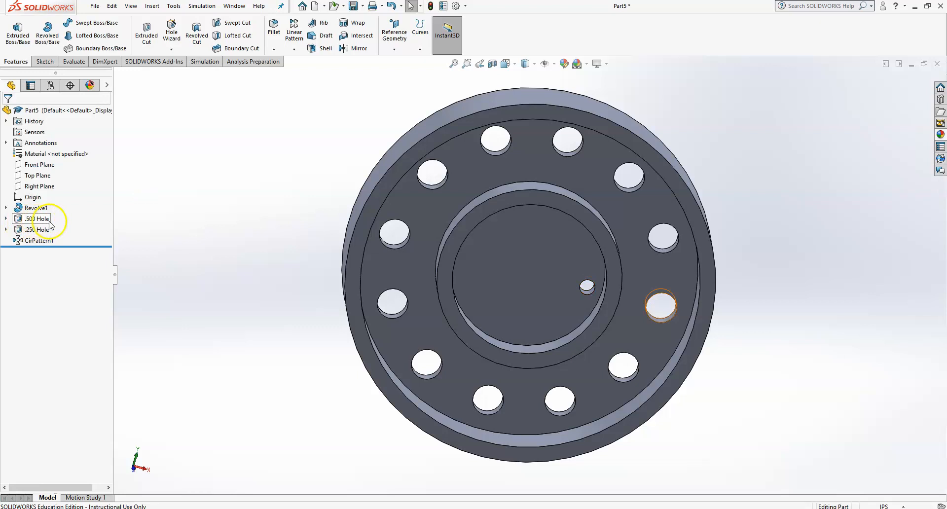
pyautogui.click(18, 241)
pyautogui.moveTo(18, 241); pyautogui.dragTo(19, 231)
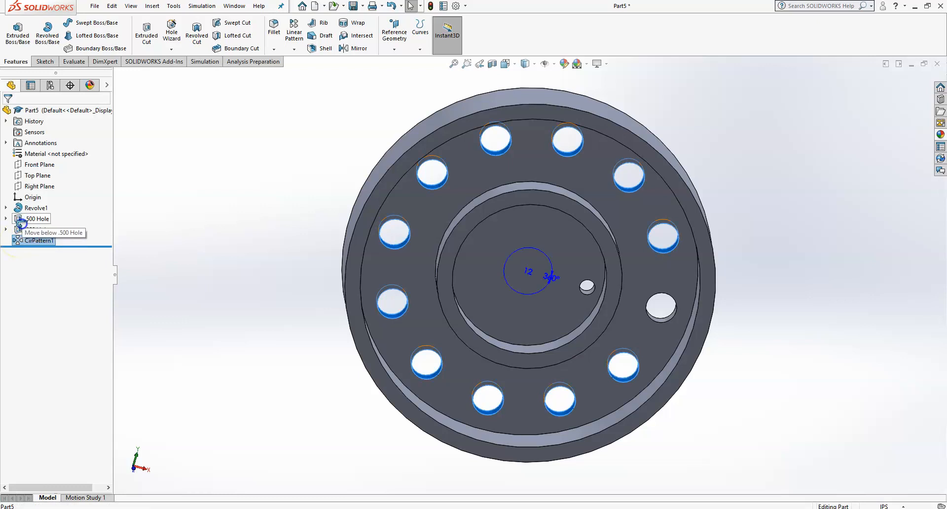
pyautogui.moveTo(20, 226)
pyautogui.mouseDown()
pyautogui.moveTo(20, 241)
pyautogui.moveTo(20, 220)
pyautogui.mouseUp()
pyautogui.click(95, 275)
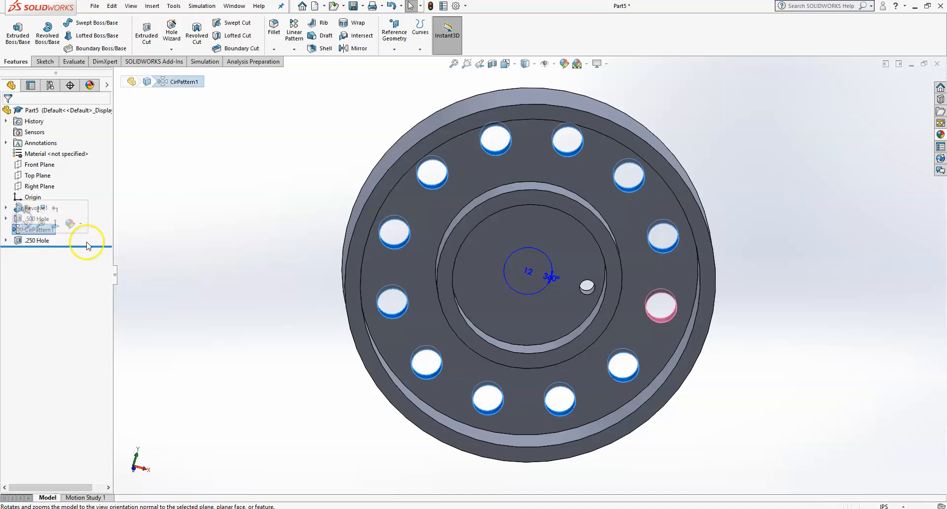
pyautogui.click(184, 250)
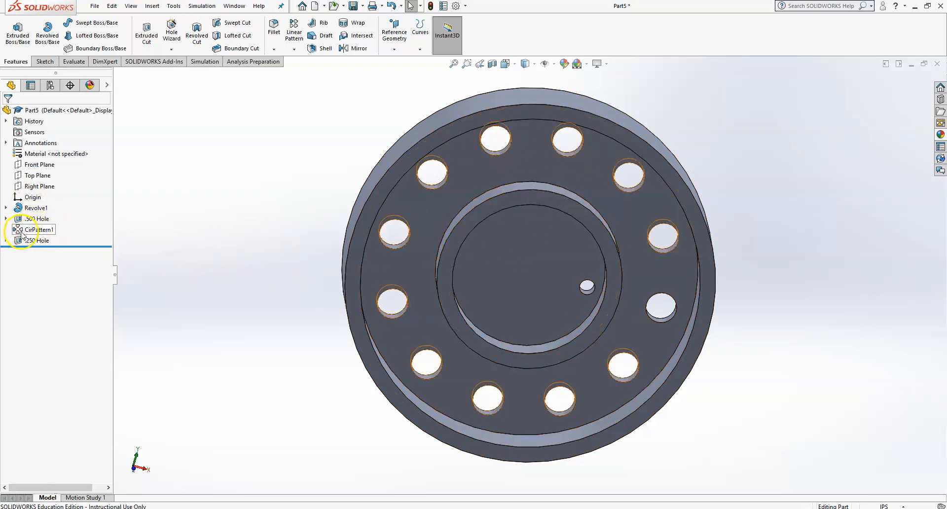
# - Rename the large holes' circular pattern as .500 Hole Pattern
pyautogui.click(37, 232)
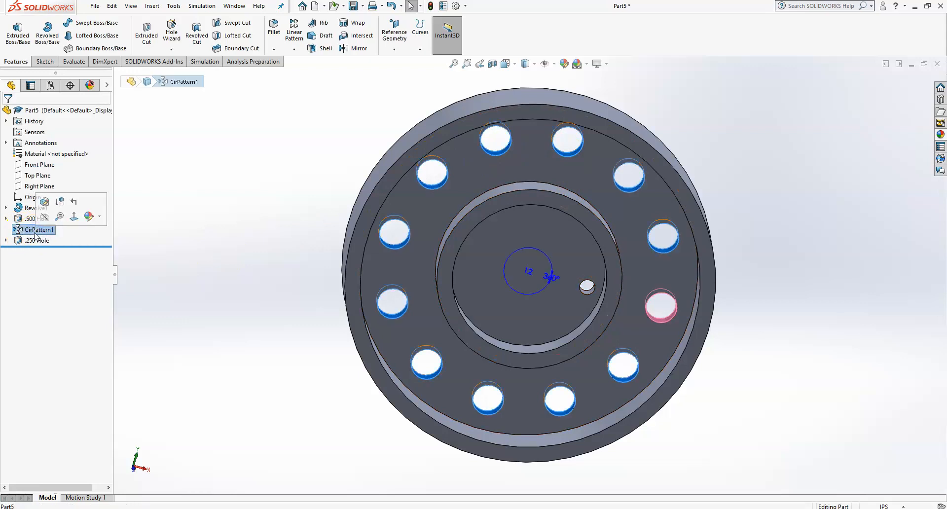
pyautogui.click(36, 230)
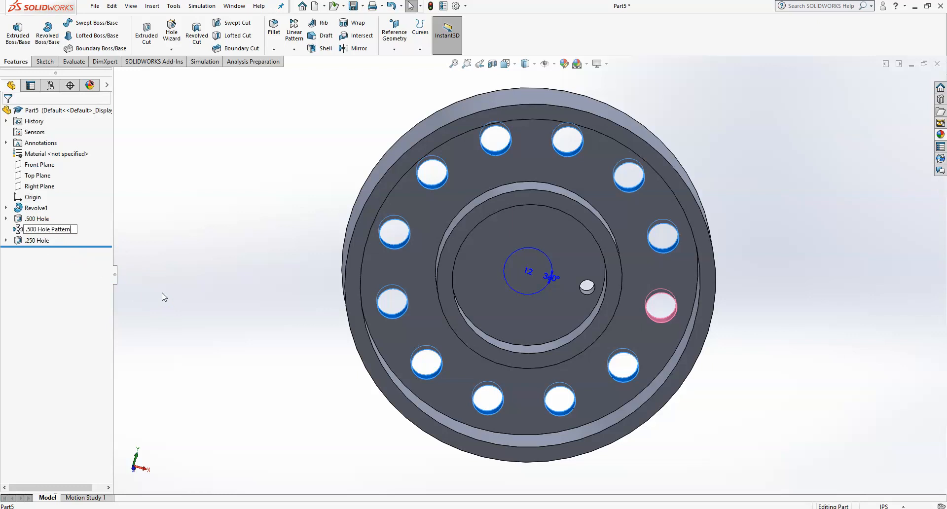
pyautogui.click(191, 270)
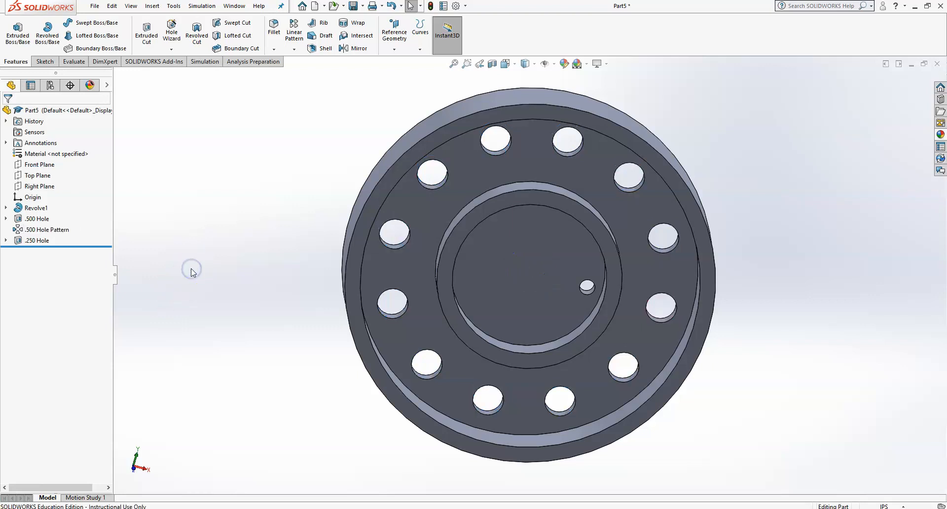
# - Create a circular pattern of the .250 Hole about the outer cylindrical face with 12 equally spaced instances over 360 degrees
pyautogui.click(34, 241)
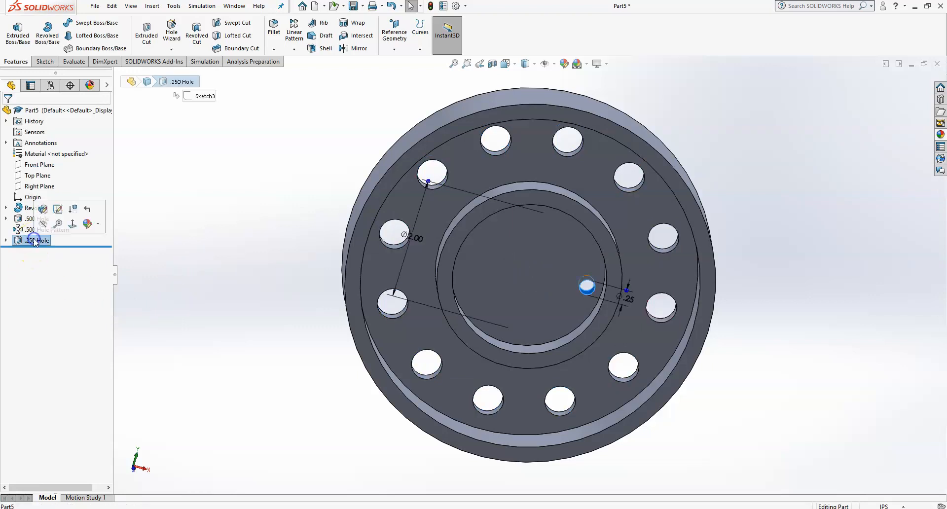
pyautogui.click(294, 49)
pyautogui.click(298, 74)
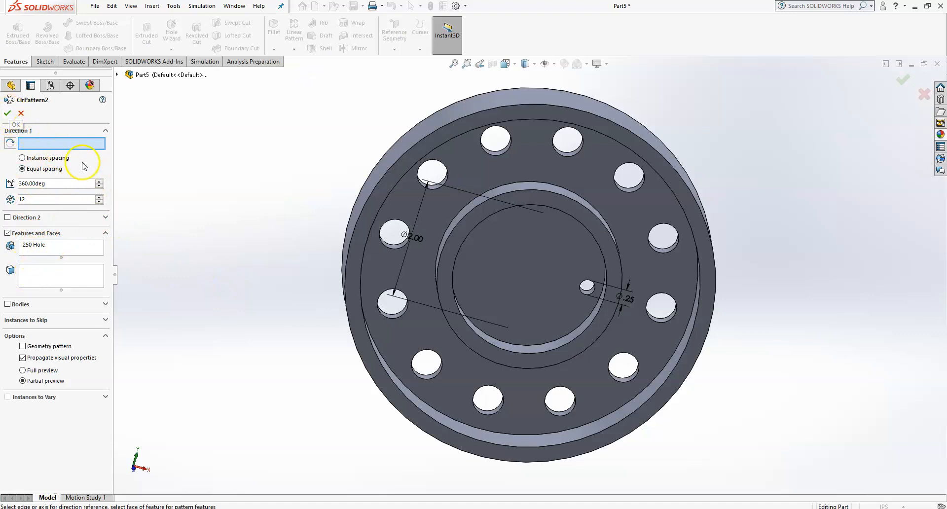
pyautogui.click(445, 116)
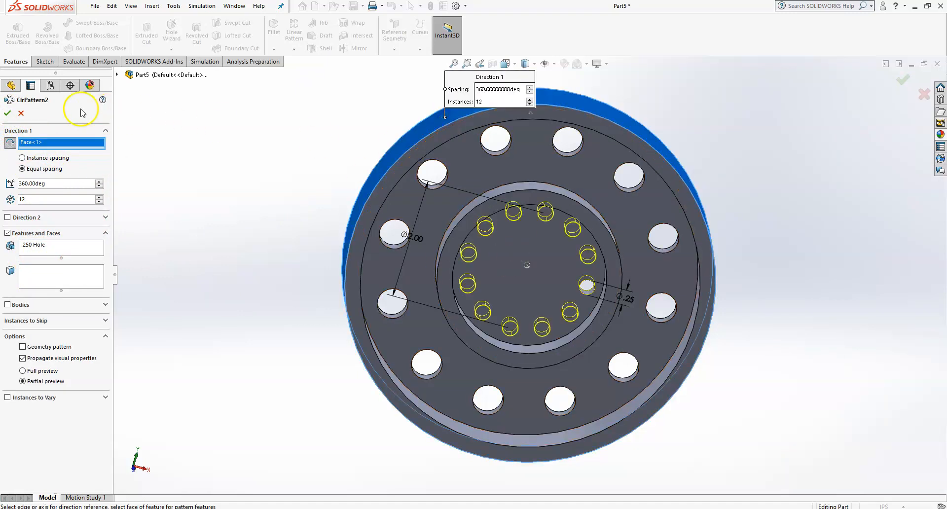
pyautogui.click(8, 113)
# - Rename the small holes' circular pattern as .250 Hole Pattern
pyautogui.click(37, 252)
pyautogui.click(37, 252)
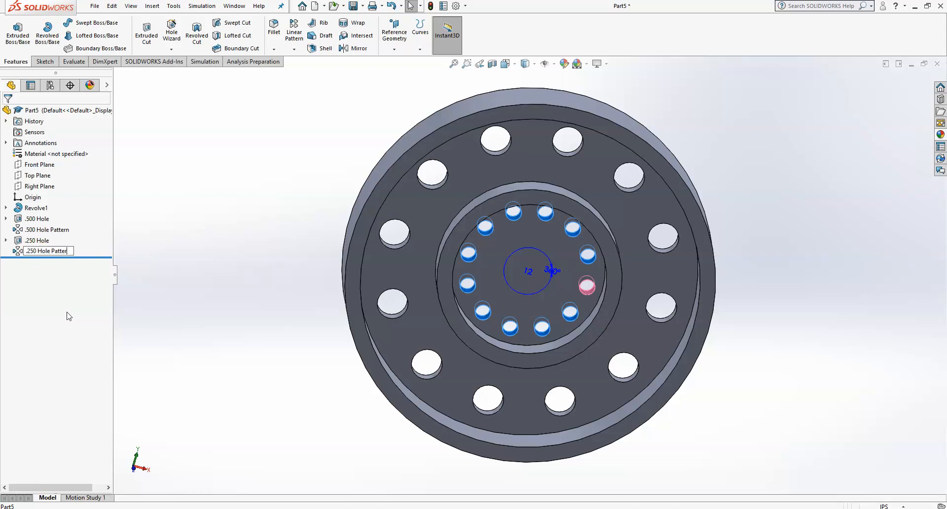
pyautogui.click(192, 260)
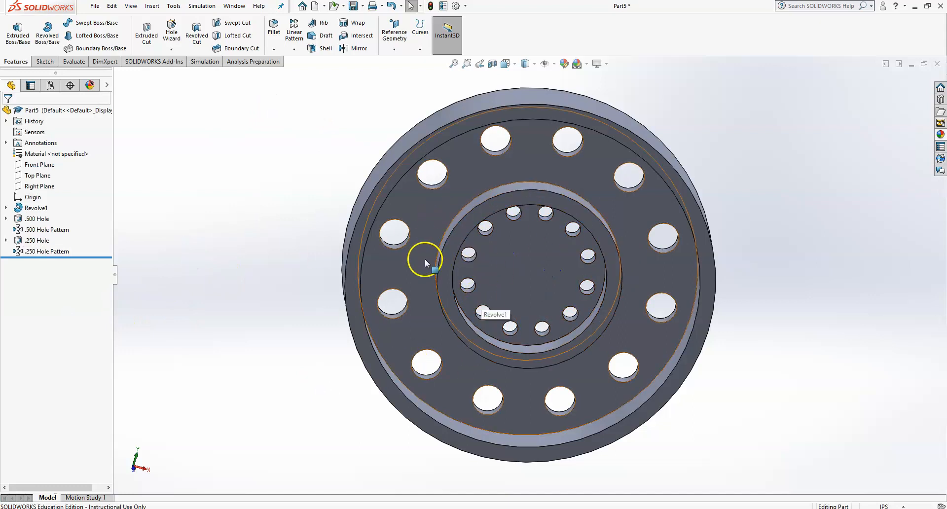
pyautogui.moveTo(327, 201); pyautogui.dragTo(323, 164, button='middle')
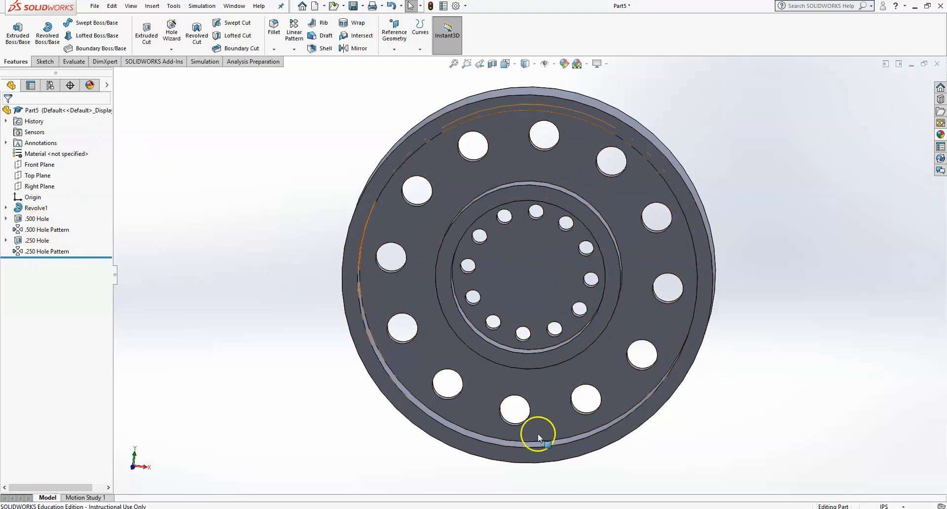
pyautogui.scroll(-2, 264, 312)
pyautogui.scroll(2, 264, 313)
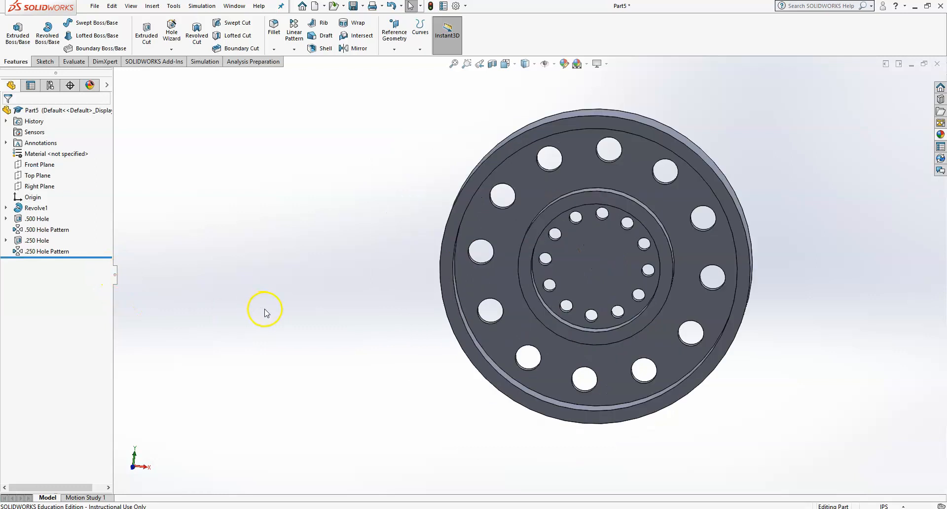
pyautogui.moveTo(379, 306); pyautogui.dragTo(372, 373, button='middle')
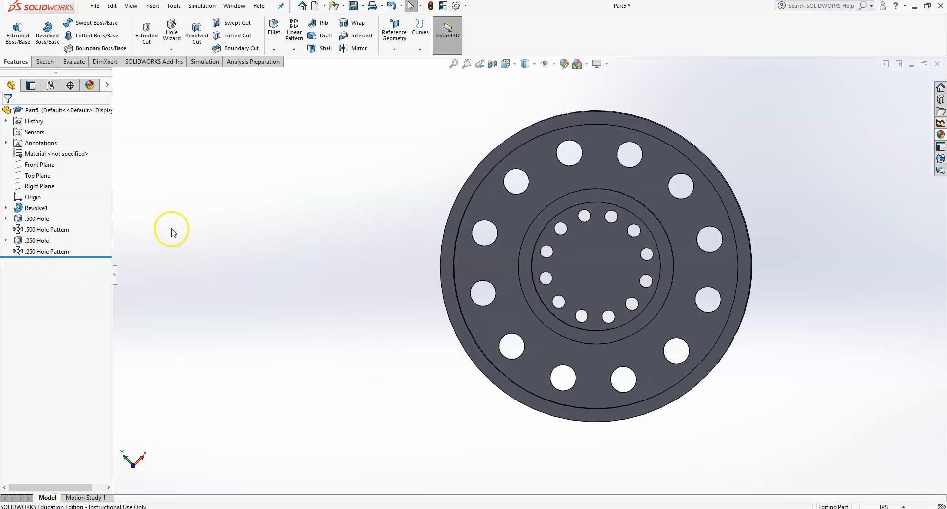
# - Start an Extruded Cut on the central circular face and sketch a horizontal centerpoint straight slot from the origin, about 0.88 in between arc centers
pyautogui.hotkey('alt', 'Tab')
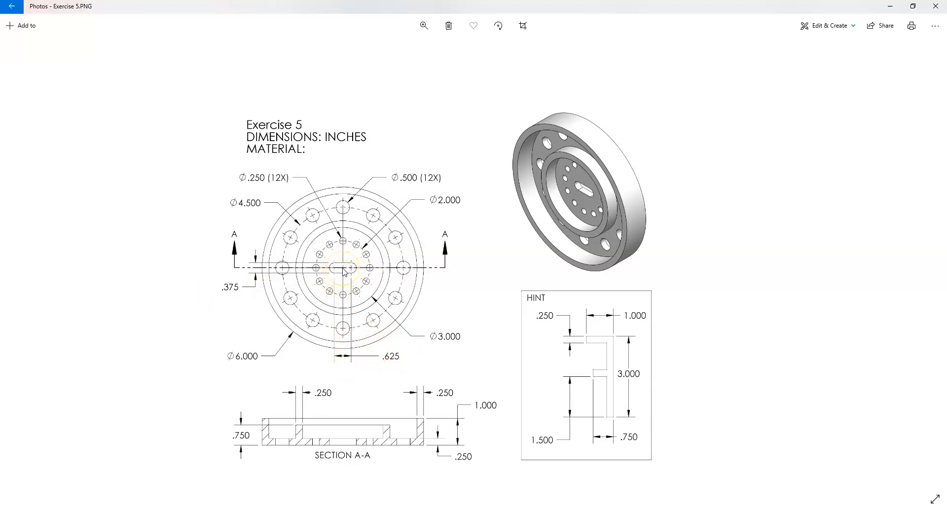
pyautogui.hotkey('alt', 'Tab')
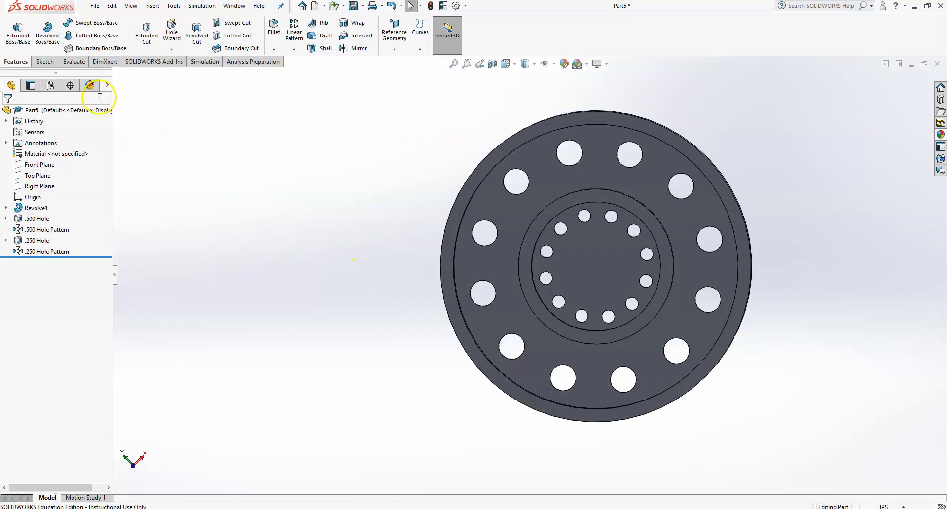
pyautogui.click(147, 31)
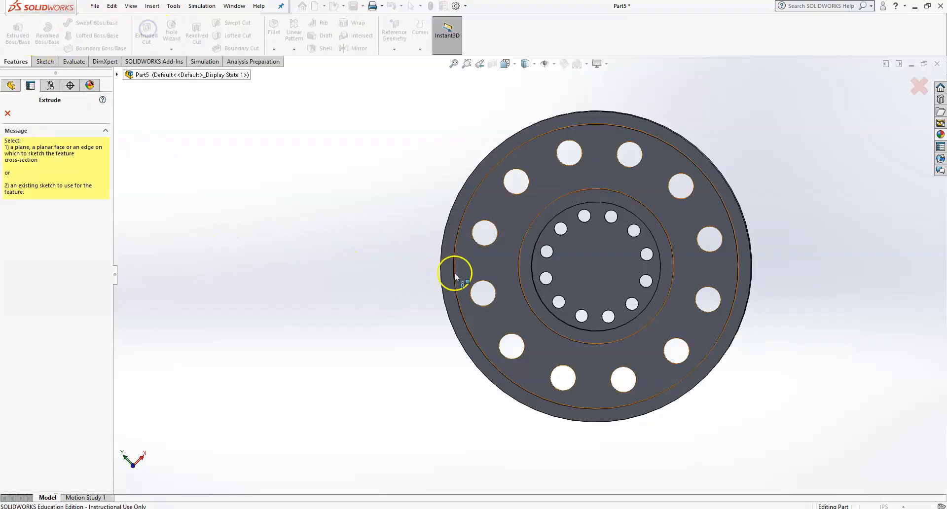
pyautogui.click(596, 268)
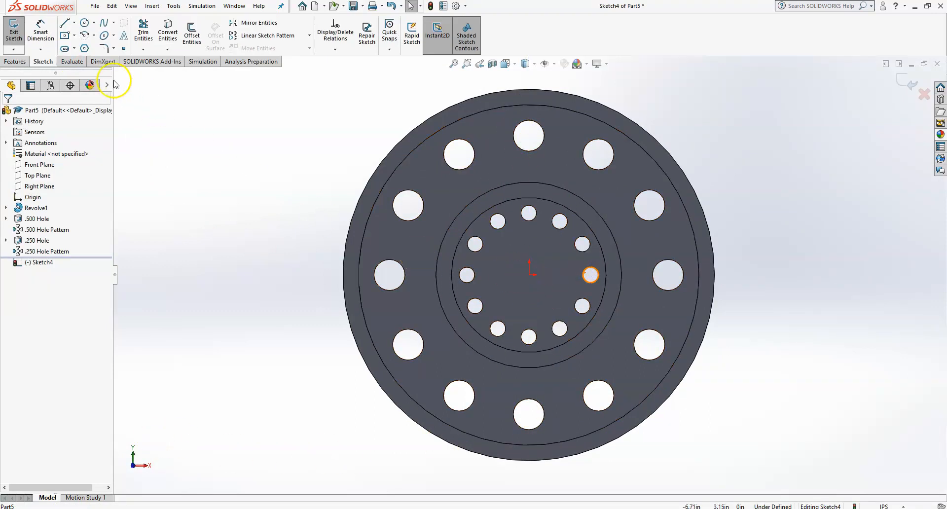
pyautogui.click(65, 48)
pyautogui.click(44, 150)
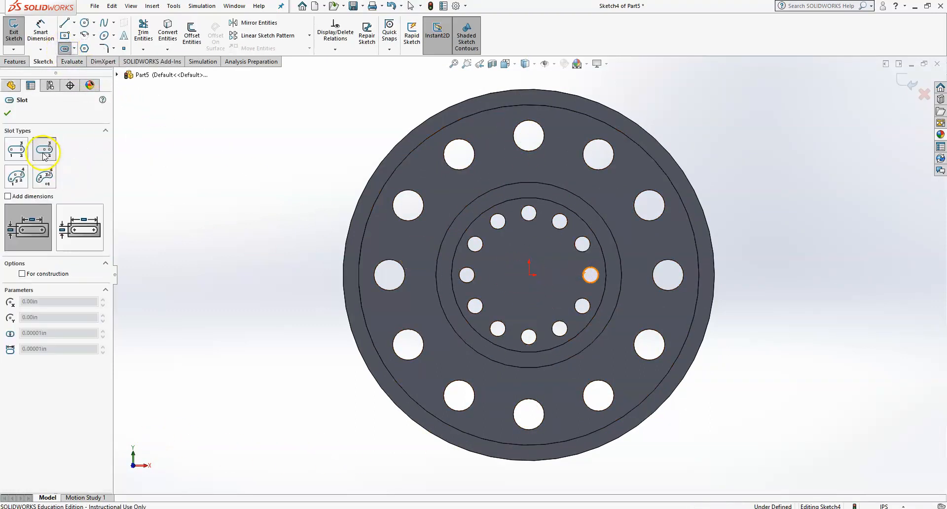
pyautogui.click(529, 275)
pyautogui.click(555, 275)
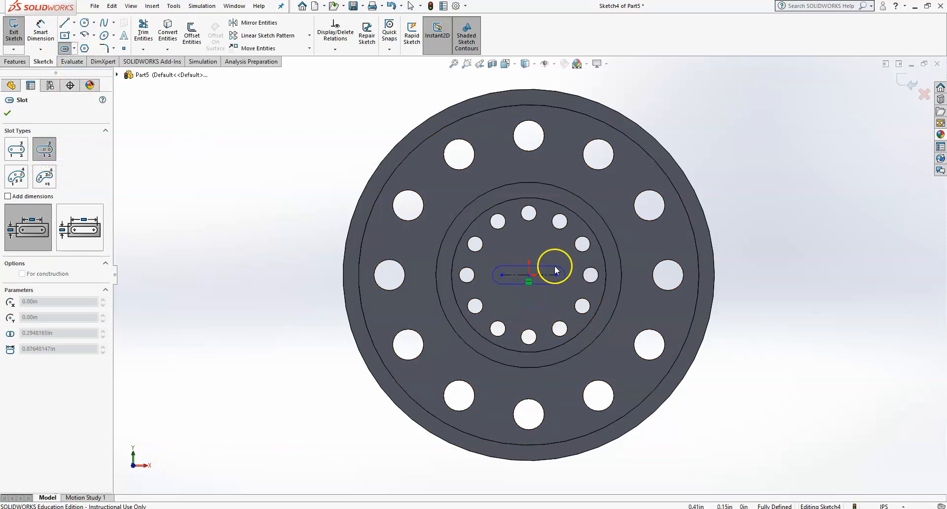
pyautogui.click(548, 302)
# - Dimension the slot's width between its two straight edges as .375 in, per the Exercise 5 drawing
pyautogui.press('d')
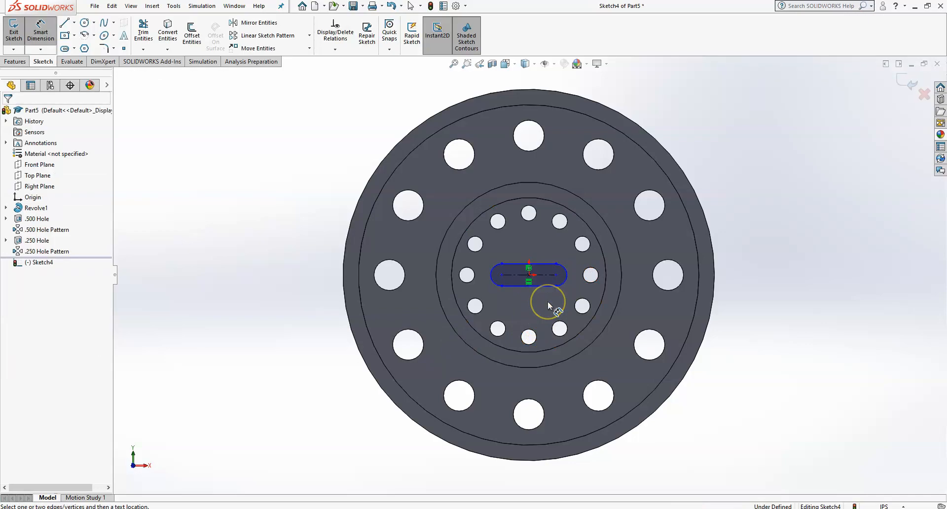
pyautogui.hotkey('alt', 'Tab')
pyautogui.hotkey('alt', 'Tab')
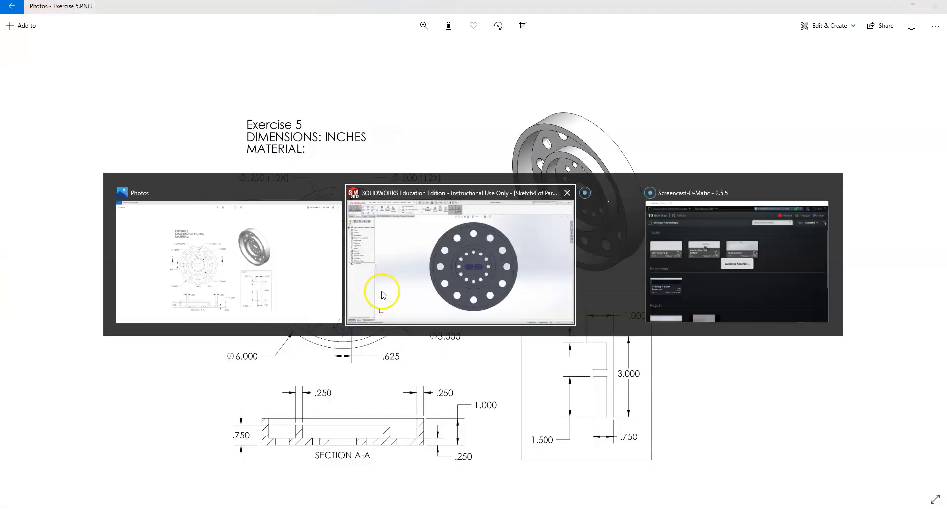
pyautogui.click(517, 266)
pyautogui.click(516, 284)
pyautogui.click(314, 266)
pyautogui.write('.375')
pyautogui.press('Return')
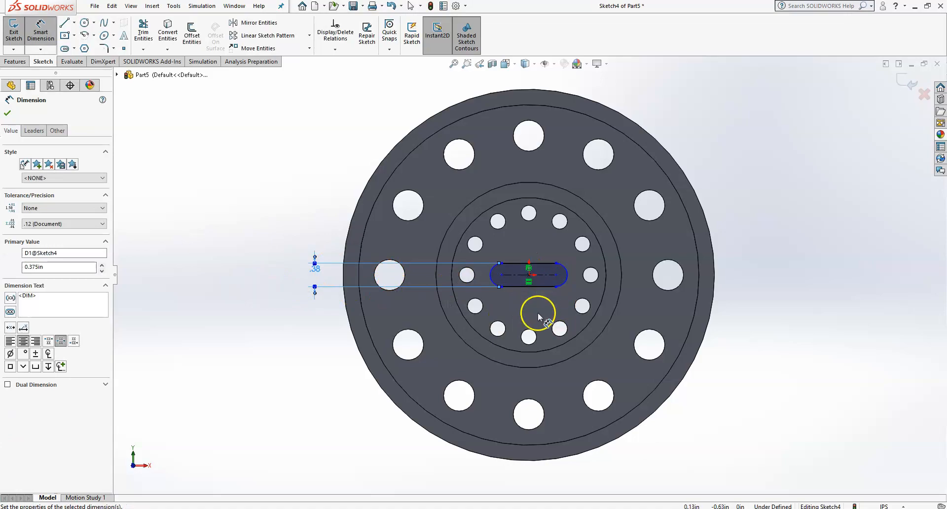
# - Dimension the slot's center-to-center length as .625 in, per the Exercise 5 drawing
pyautogui.hotkey('alt', 'Tab')
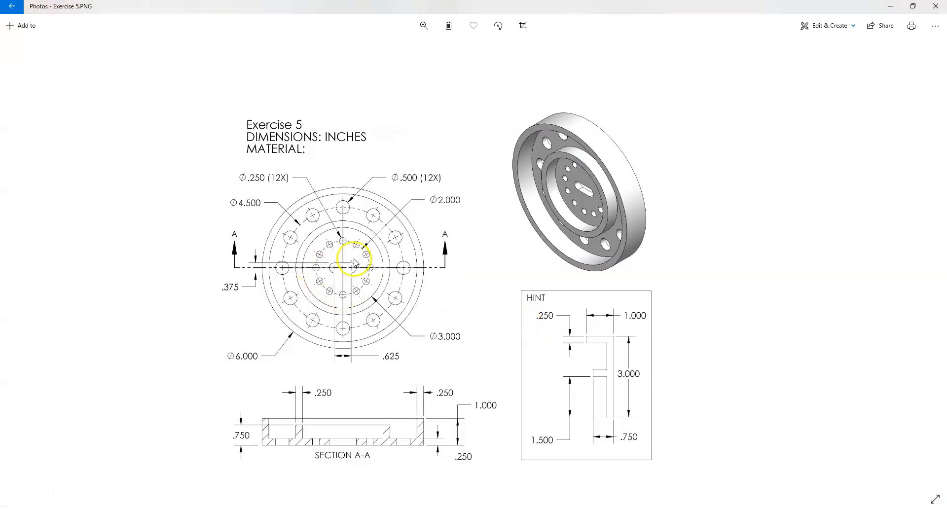
pyautogui.hotkey('alt', 'Tab')
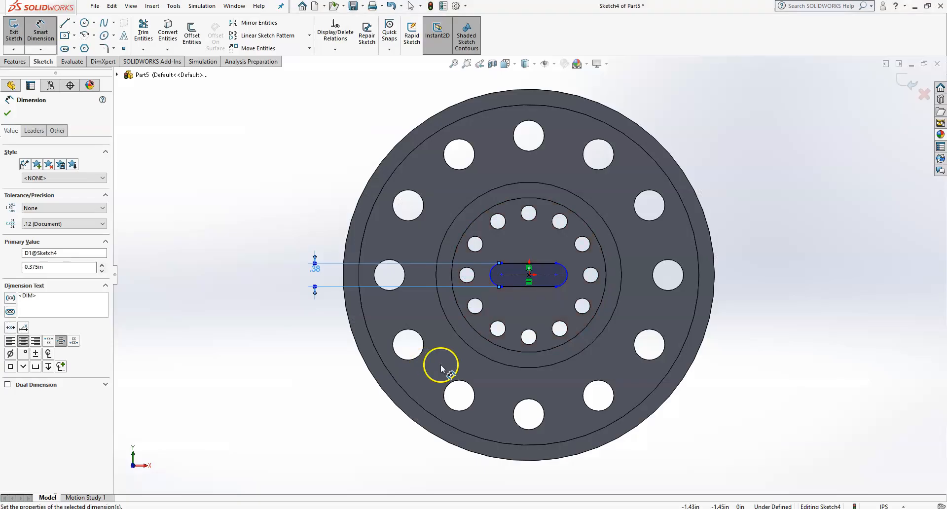
pyautogui.click(504, 276)
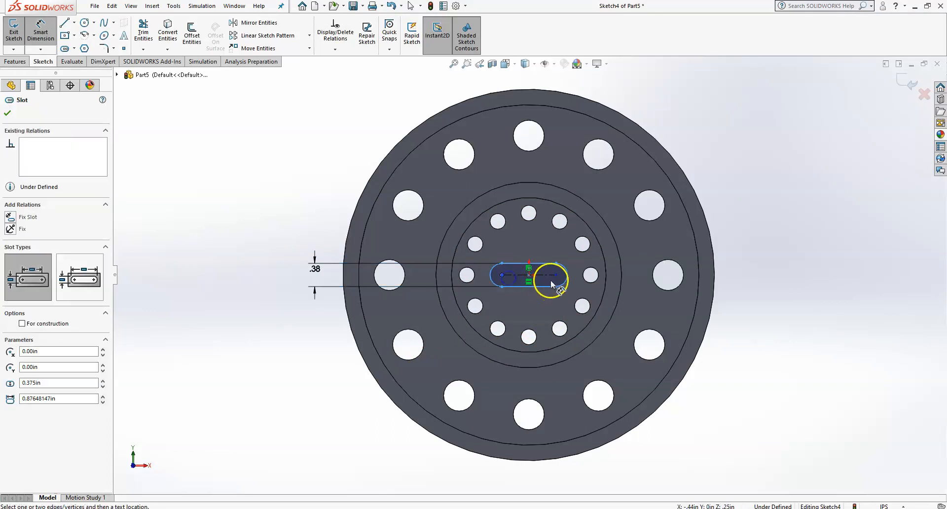
pyautogui.click(527, 307)
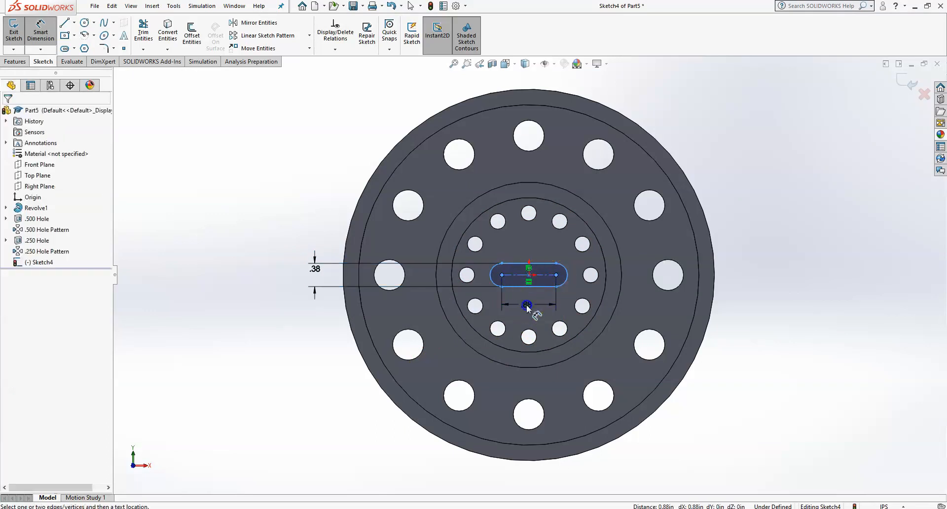
pyautogui.hotkey('alt', 'Tab')
pyautogui.hotkey('alt', 'Tab')
pyautogui.write('.625')
pyautogui.press('Return')
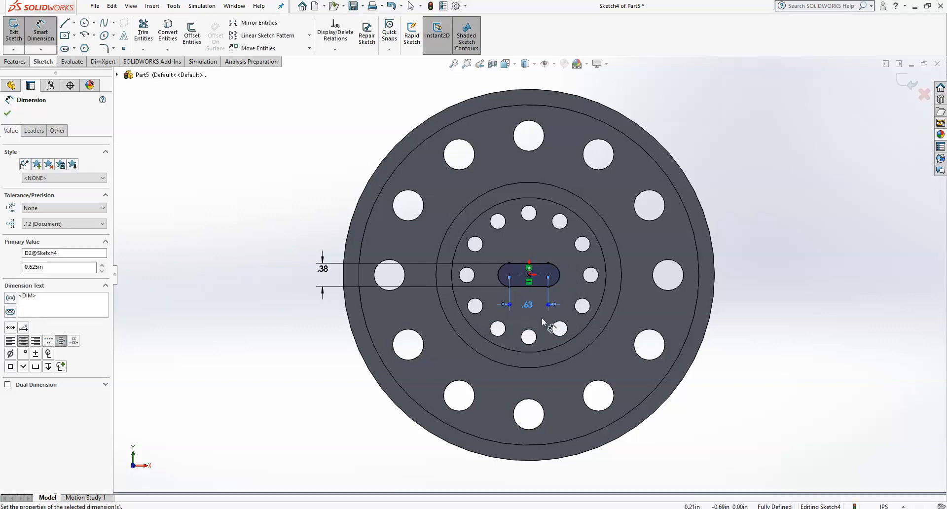
# - Finish the slot sketch, cut it with the Up To Next end condition, and switch to the Exercise 5 drawing in Photos
pyautogui.click(905, 88)
pyautogui.click(81, 172)
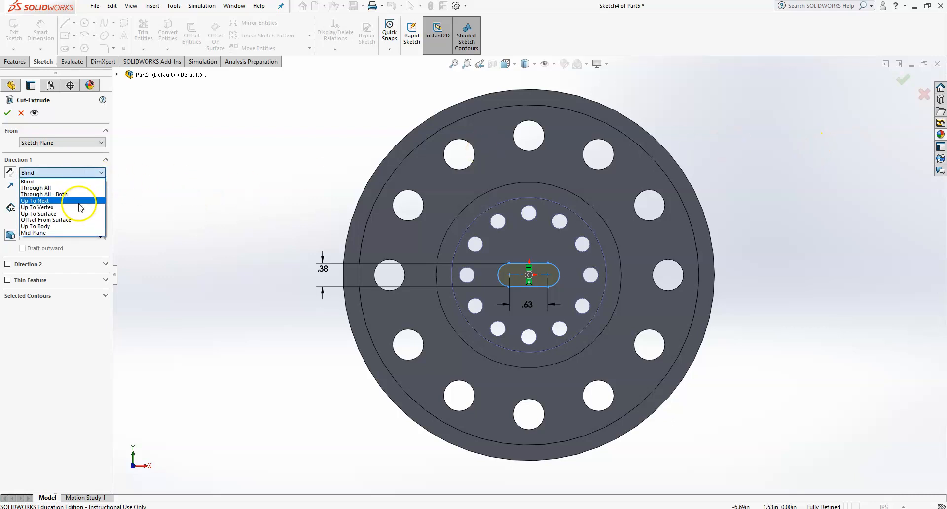
pyautogui.click(77, 201)
pyautogui.click(8, 113)
pyautogui.moveTo(201, 154)
pyautogui.mouseDown(button='middle')
pyautogui.moveTo(264, 167)
pyautogui.moveTo(171, 194)
pyautogui.moveTo(279, 217)
pyautogui.moveTo(288, 203)
pyautogui.mouseUp(button='middle')
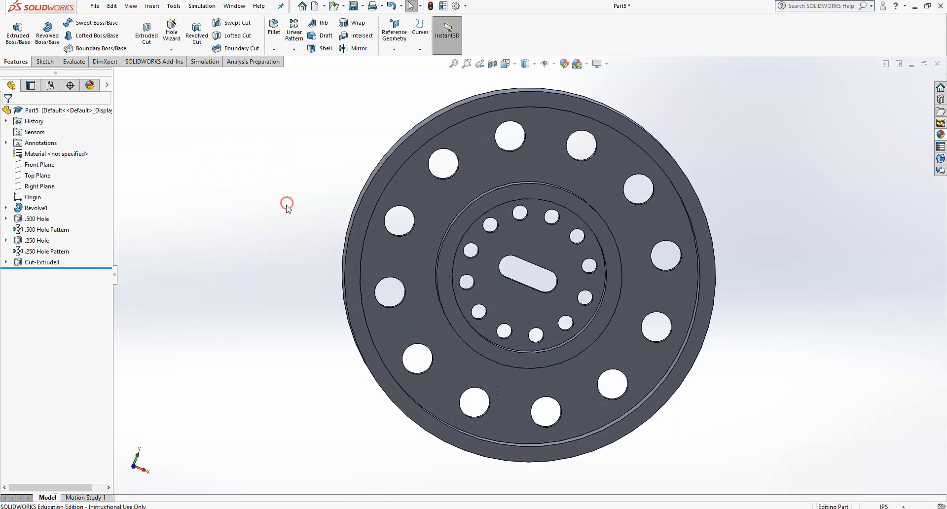
pyautogui.hotkey('alt', 'Tab')
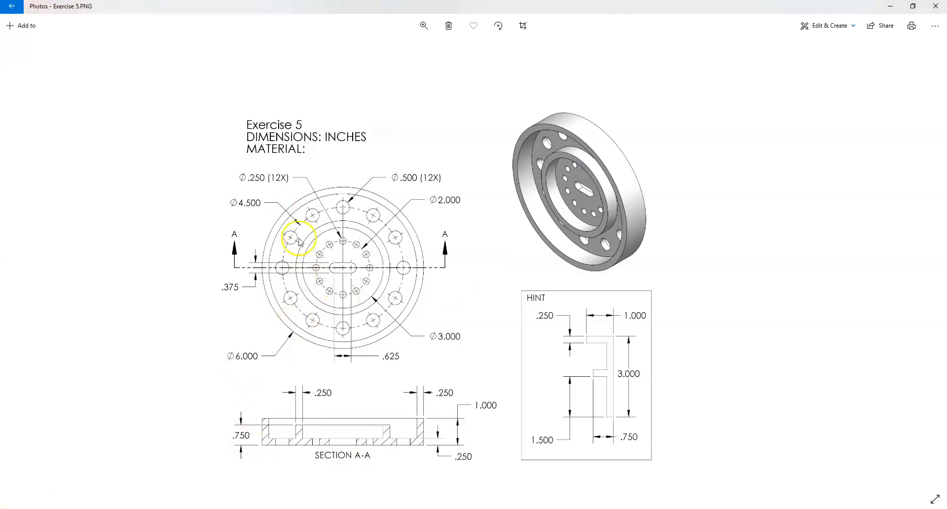